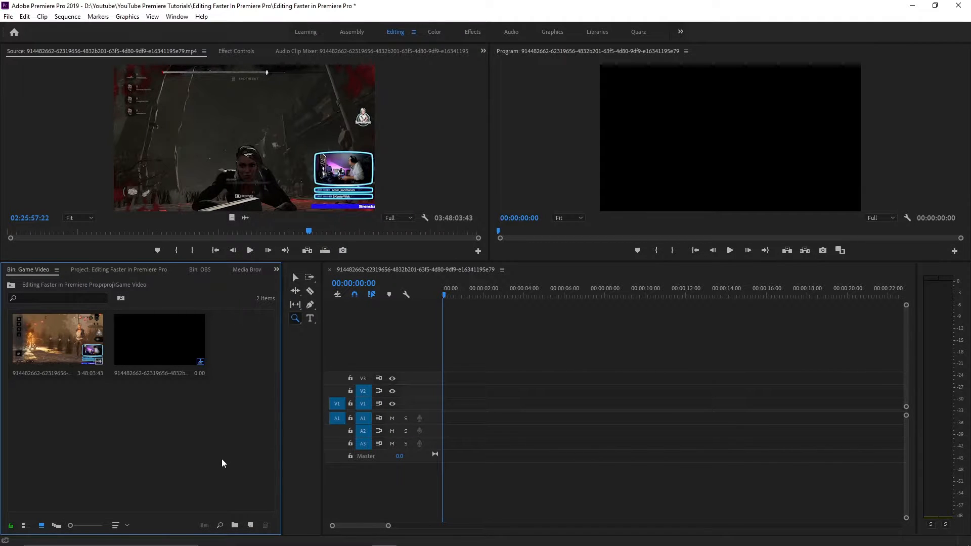
Add five markers to the source clip at 02:25:50:32, 02:39:32:44, 02:53:29:37, 03:03:02:13 and 03:15:45:41
left_click(309, 232)
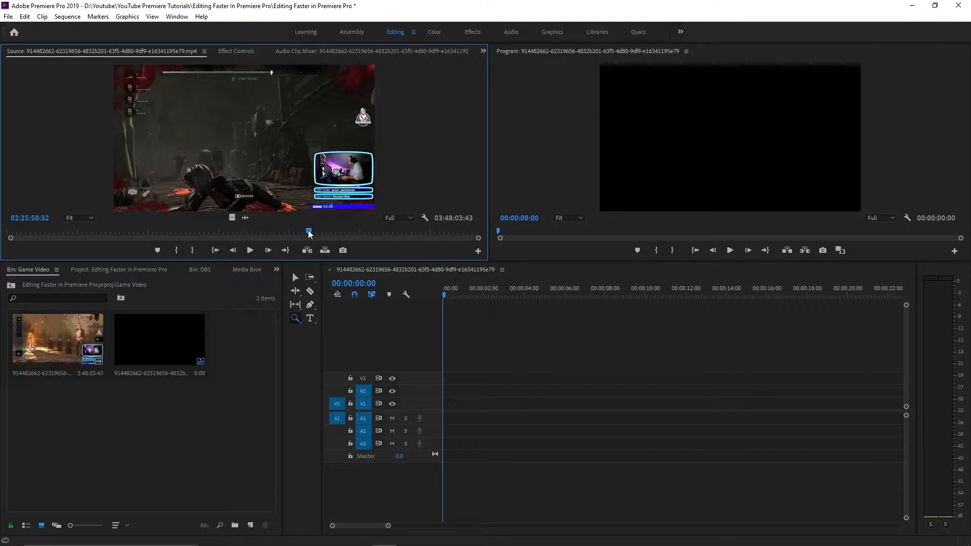
key("m")
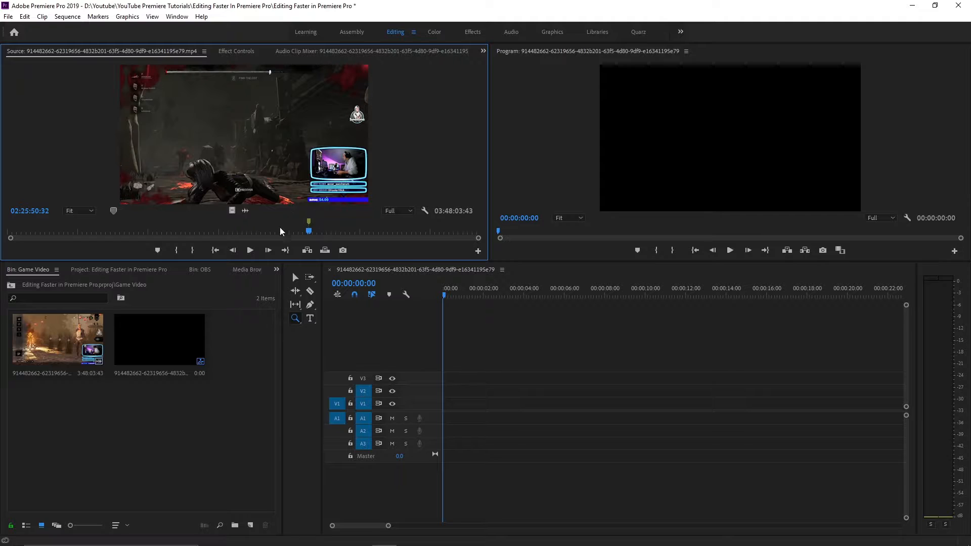
left_click(333, 231)
key("m")
left_click(367, 232)
key("m")
left_click(385, 232)
key("m")
left_click(412, 232)
key("m")
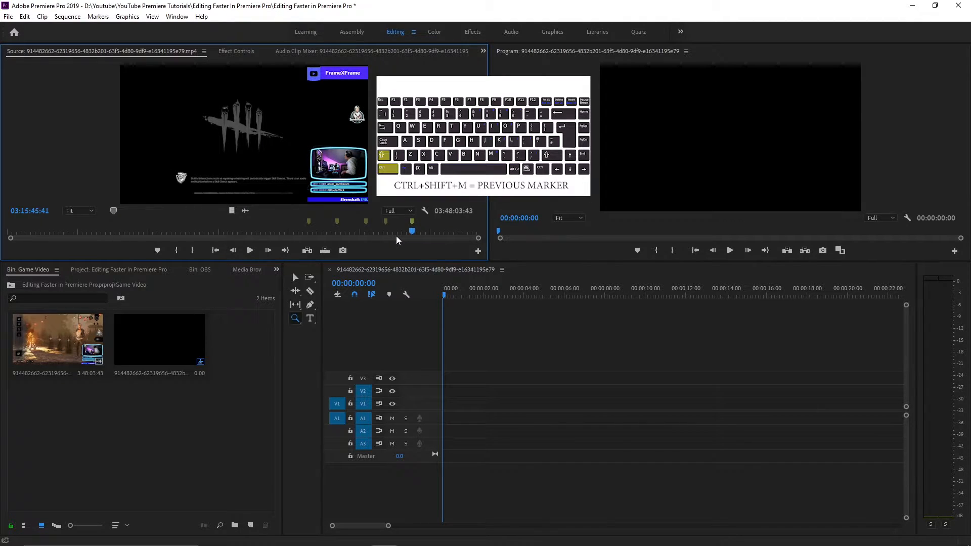
Go backward and forward through the source clip's markers, finishing on the last one
key("ctrl+shift+m")
key("ctrl+shift+m")
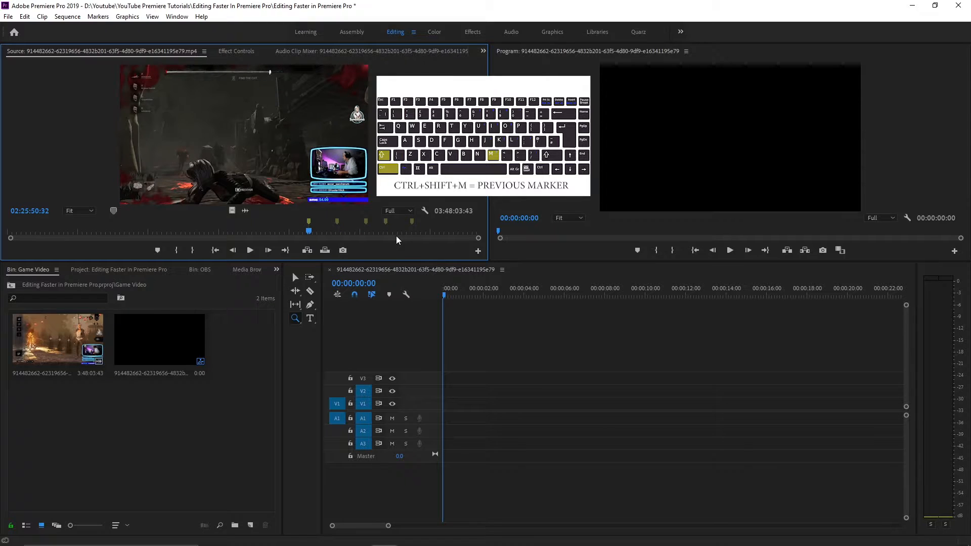
key("shift+m")
key("shift+m")
key("shift+m")
key("shift+m")
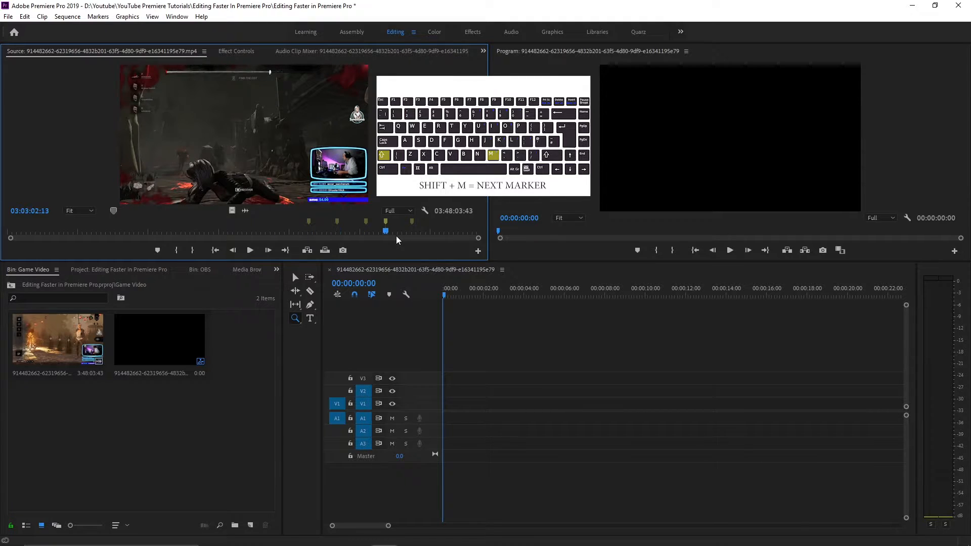
key("ctrl+shift+m")
key("ctrl+shift+m")
key("ctrl+shift+m")
key("ctrl+shift+m")
key("shift+m")
key("shift+m")
key("shift+m")
key("shift+m")
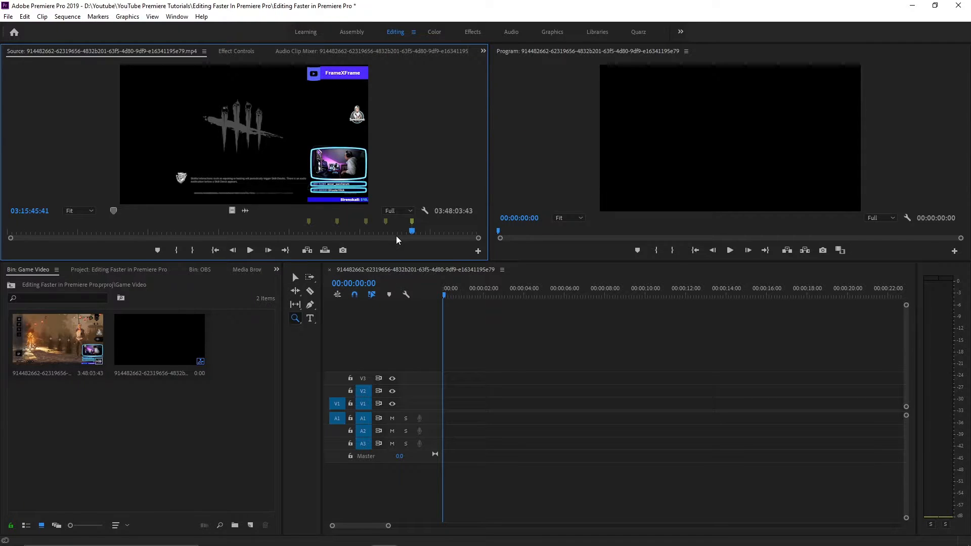
Return to the first source marker, set the in point at 02:25:50:32 and the out point at 02:25:58:27
key("ctrl+shift+m")
key("ctrl+shift+m")
key("ctrl+shift+m")
key("ctrl+shift+m")
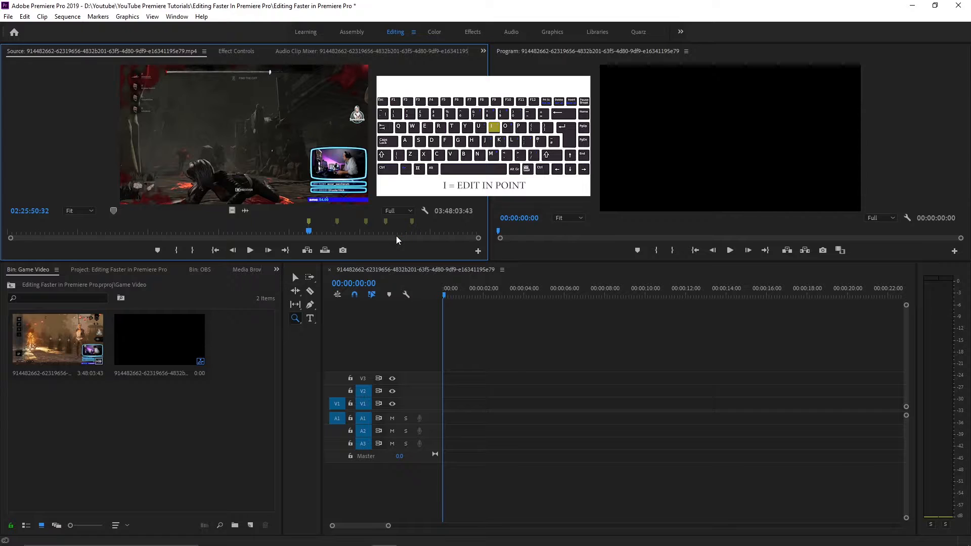
key("i")
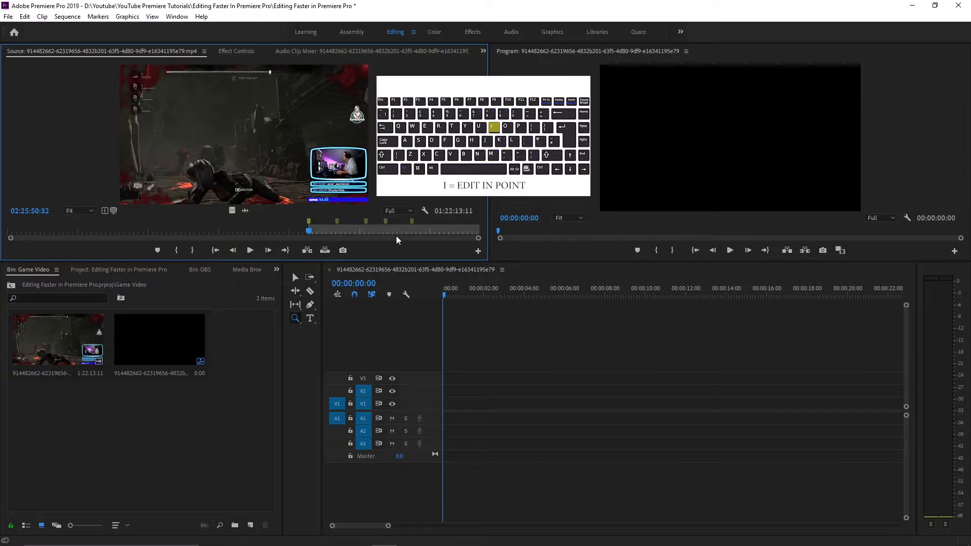
key("space")
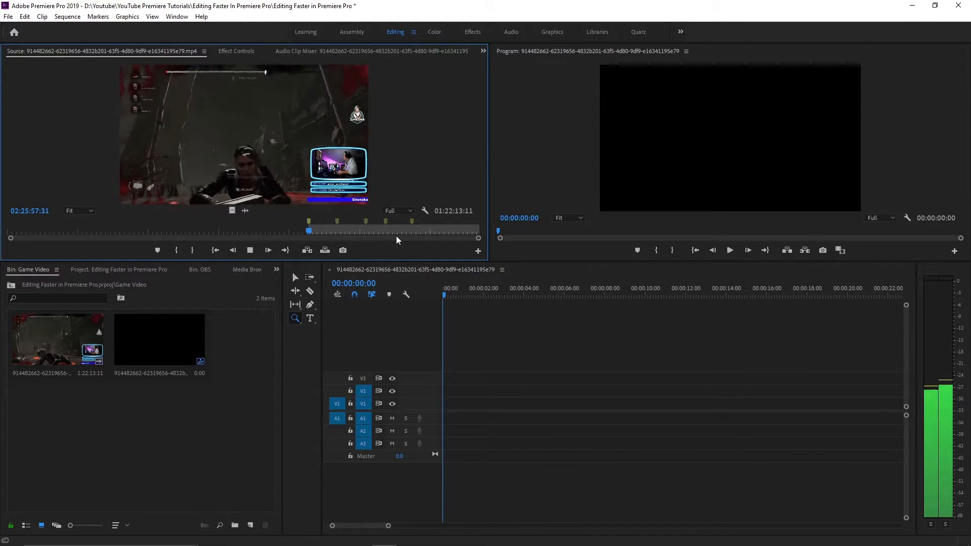
key("o")
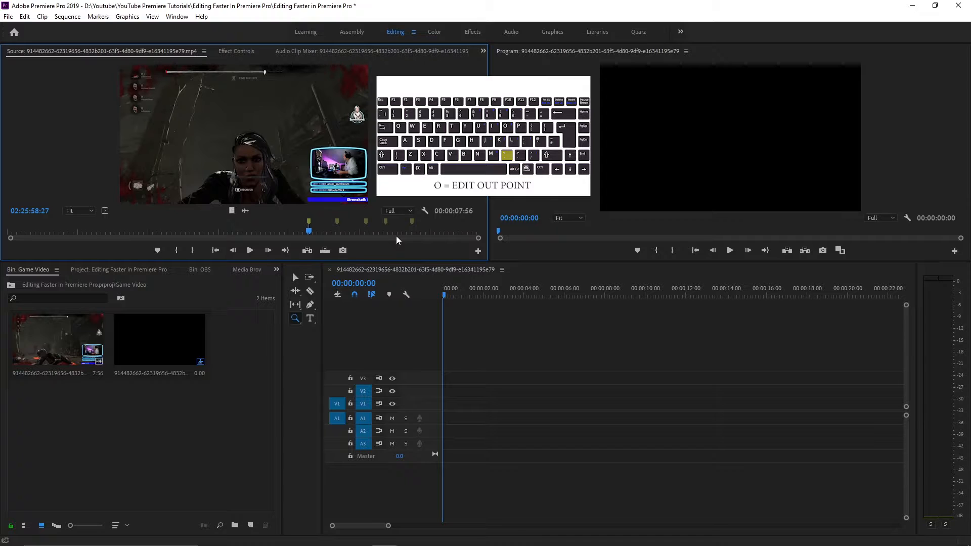
Try inserting the marked section at the sequence start and overwriting a second copy at 00:00:08:55, and undo both edits
key("comma")
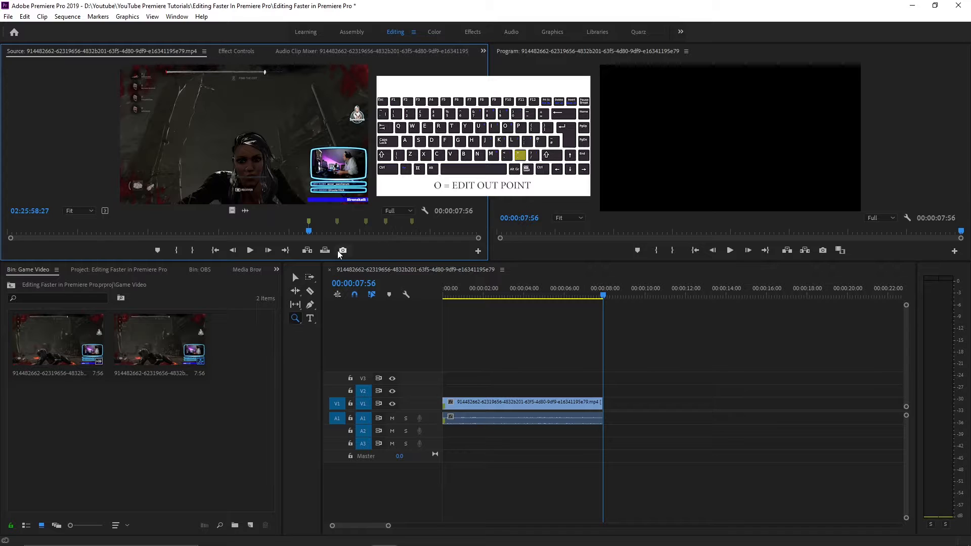
left_click(622, 290)
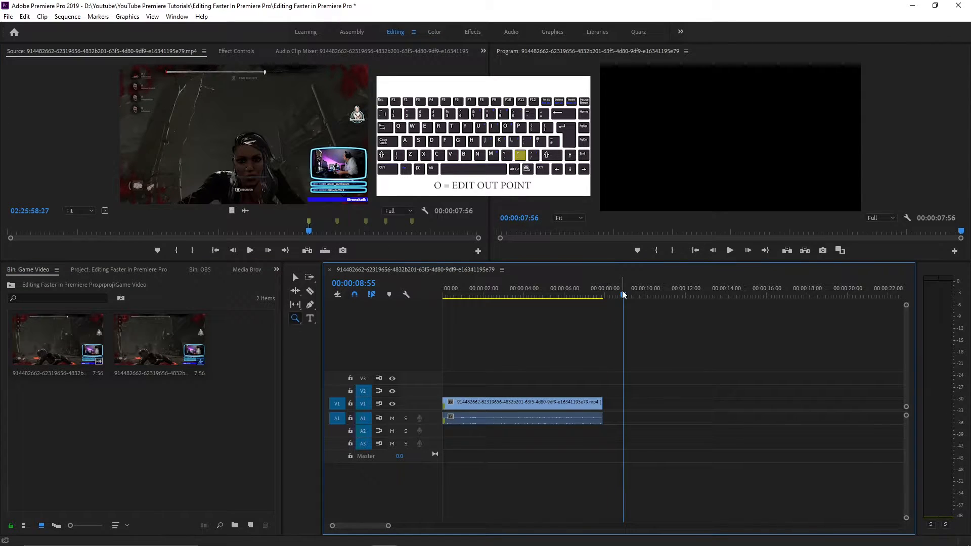
key("period")
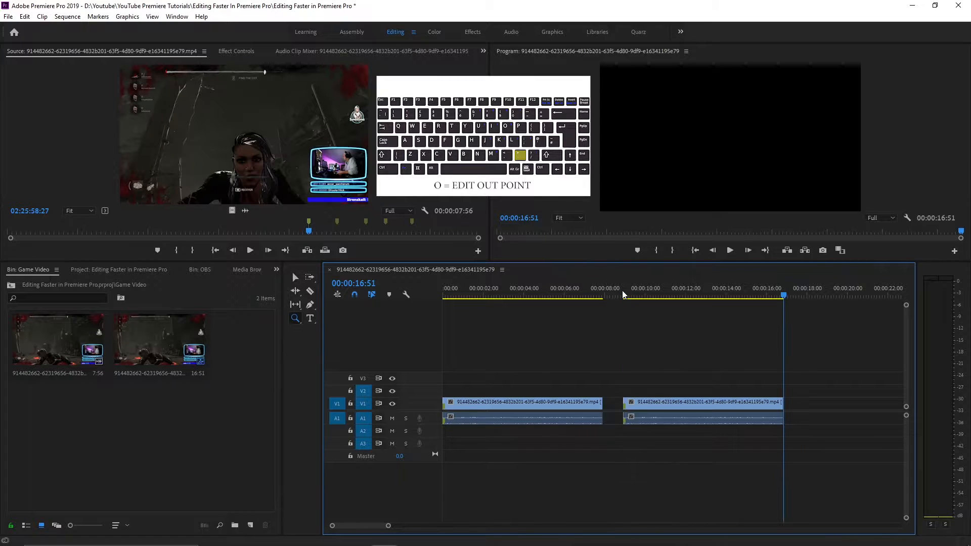
key("ctrl+z")
key("ctrl+z")
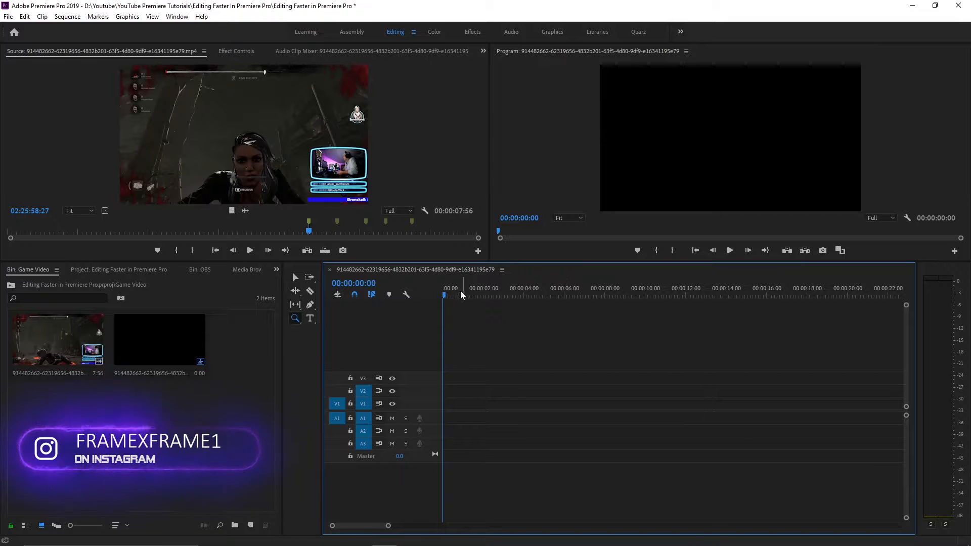
Overwrite the marked source section onto V1 and A1 at the start of the sequence
key("period")
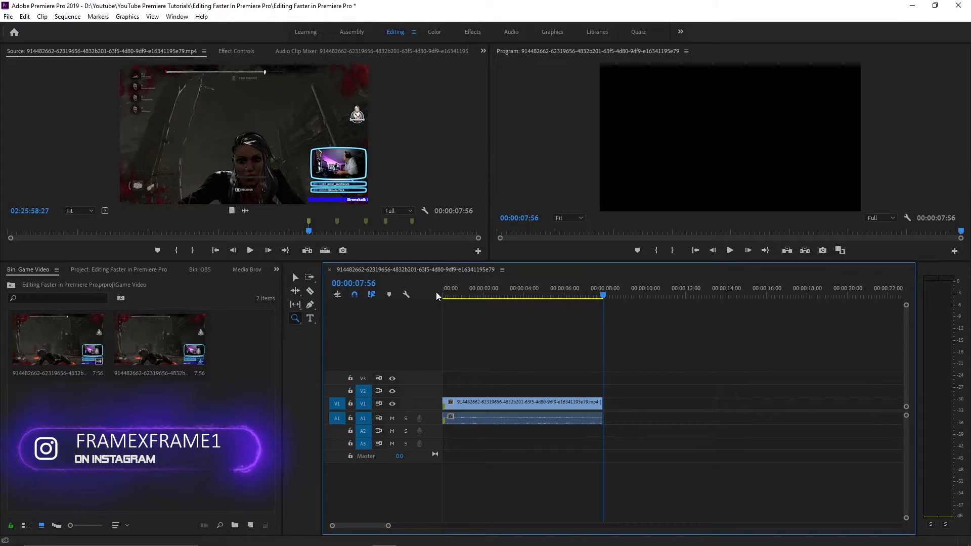
Try inserting the marked section at 00:00:03:12 with the source patched to V2 and A2, and undo the insert
left_click(499, 293)
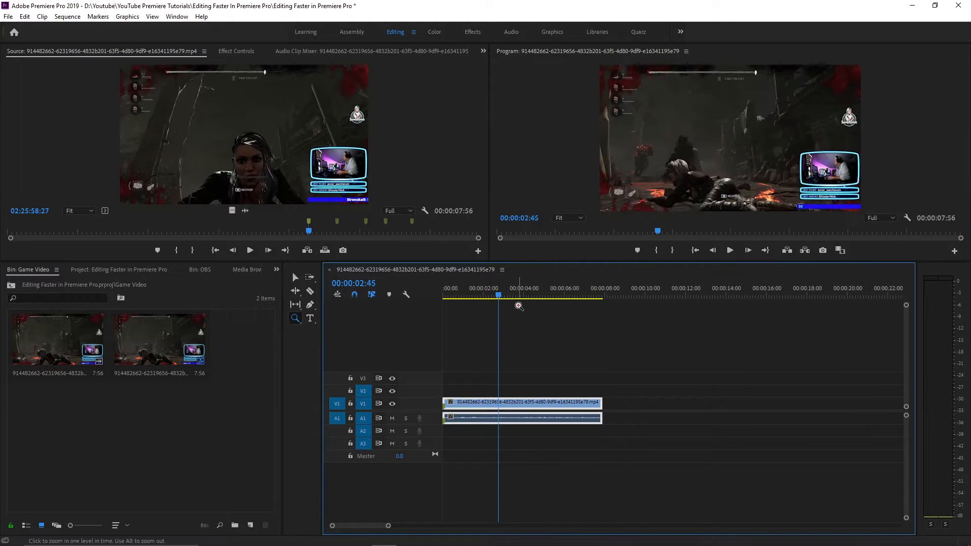
mouse_move(495, 297)
left_mouse_down()
mouse_move(456, 295)
mouse_move(507, 296)
left_mouse_up()
left_click_drag(335, 405, 337, 391)
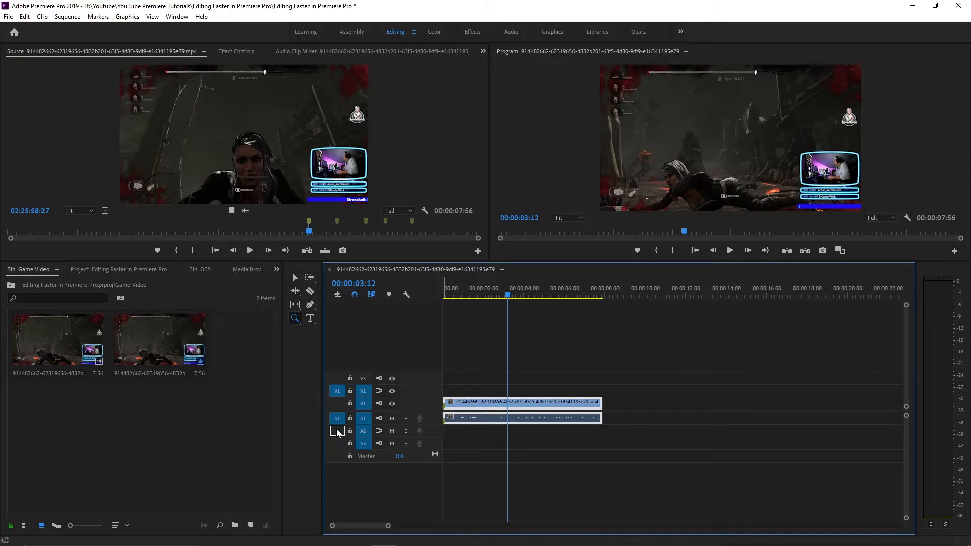
left_click_drag(336, 429, 337, 431)
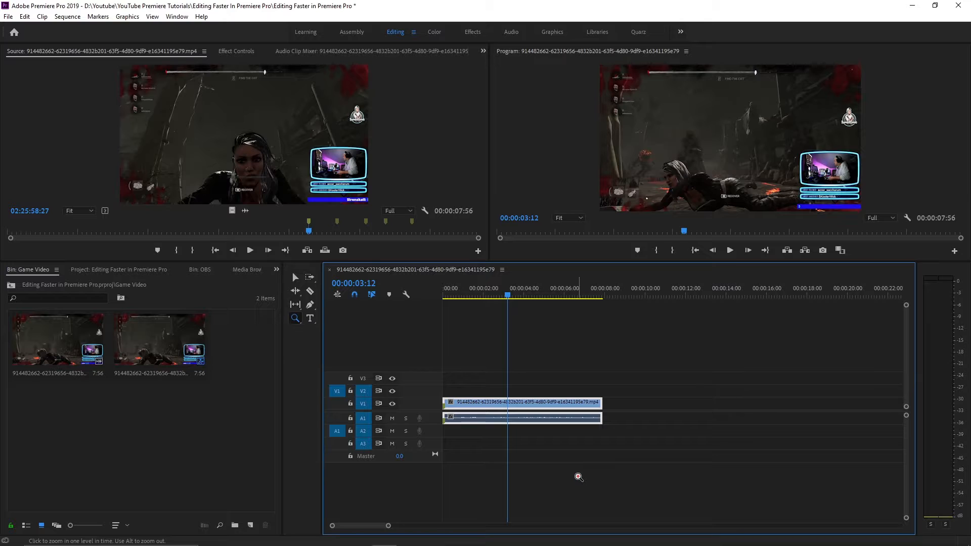
key("comma")
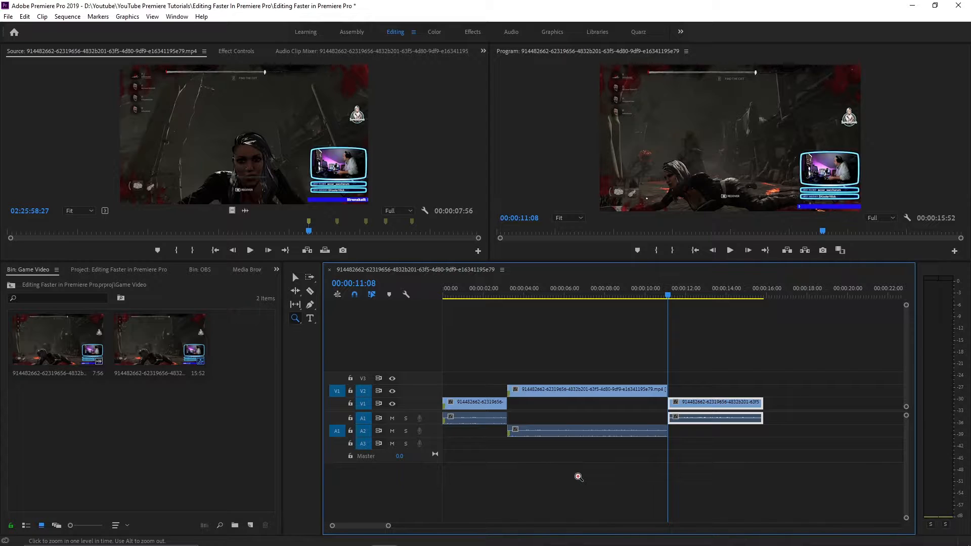
key("ctrl+z")
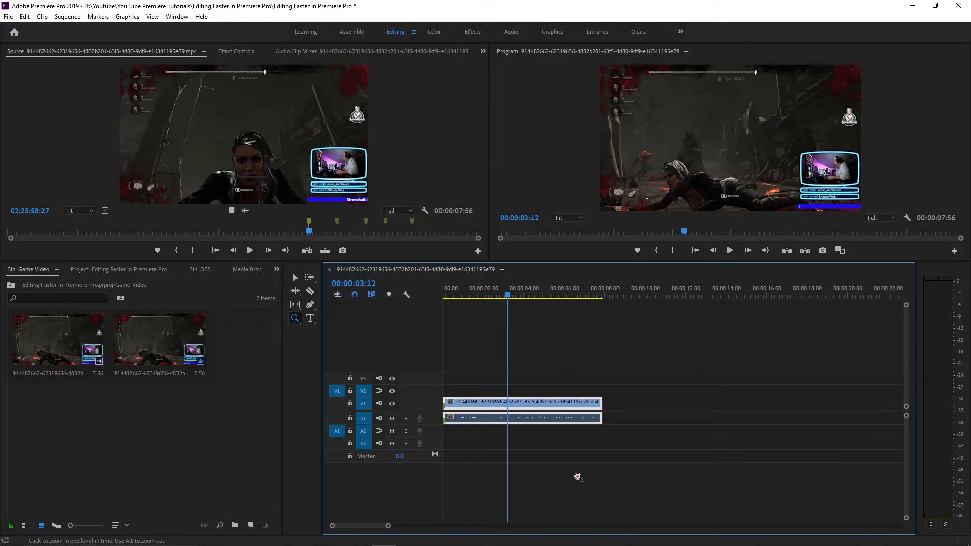
Try overwriting the marked section onto V2 and A2 at 00:00:03:12, undo it, and restore only the first clip on V1 and A1
key("period")
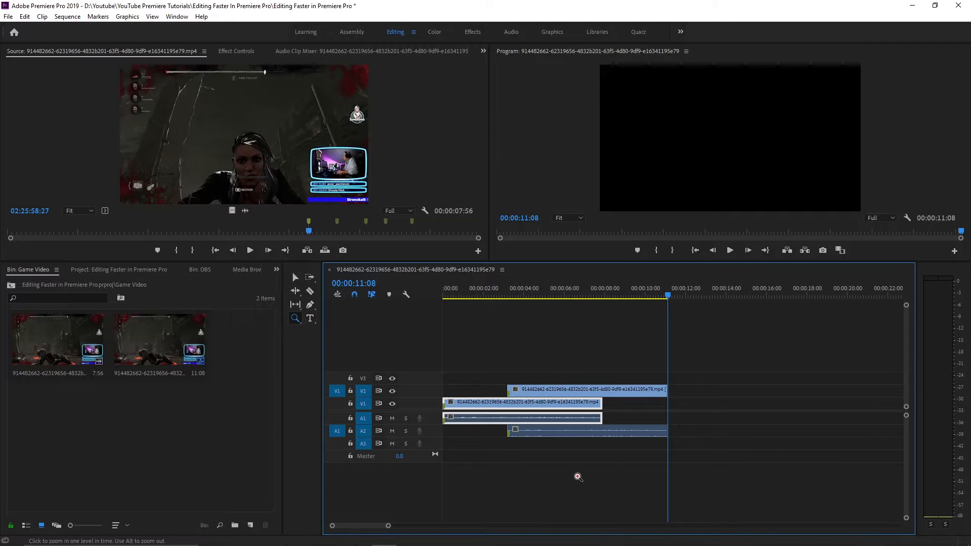
key("ctrl+z")
key("ctrl+z")
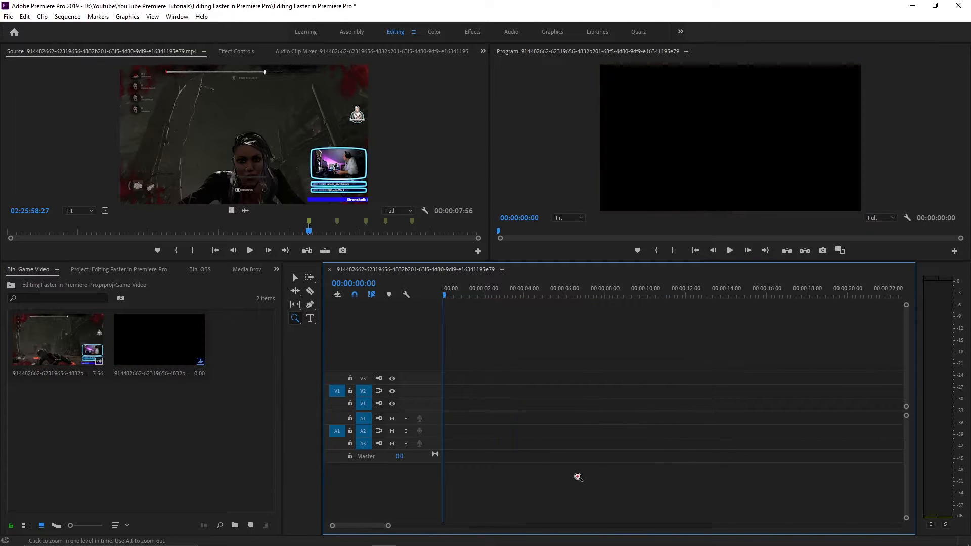
key("ctrl+shift+z")
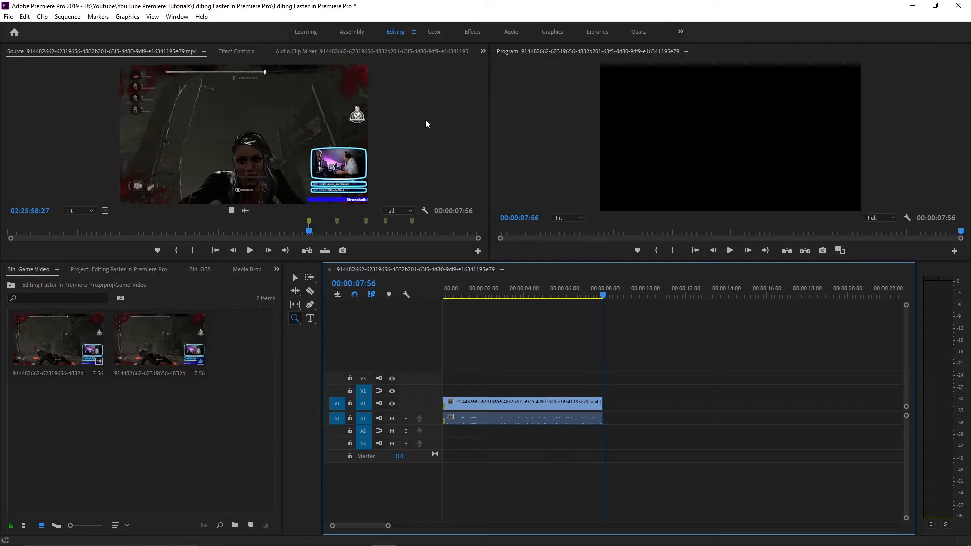
Mark the source from the second marker, 02:39:32:44, to 02:39:38:31 and overwrite it onto V1 and A1 directly after the first clip
left_click(426, 121)
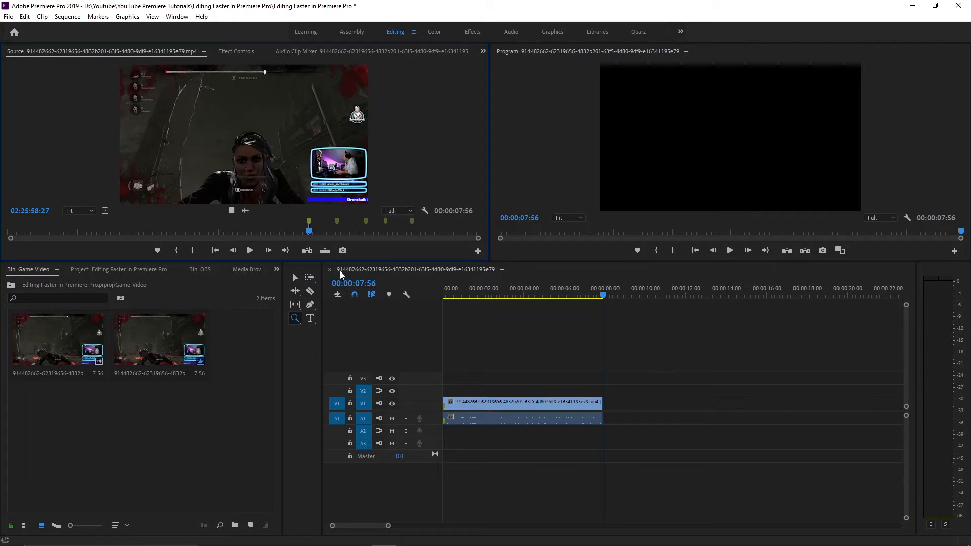
left_click(336, 224)
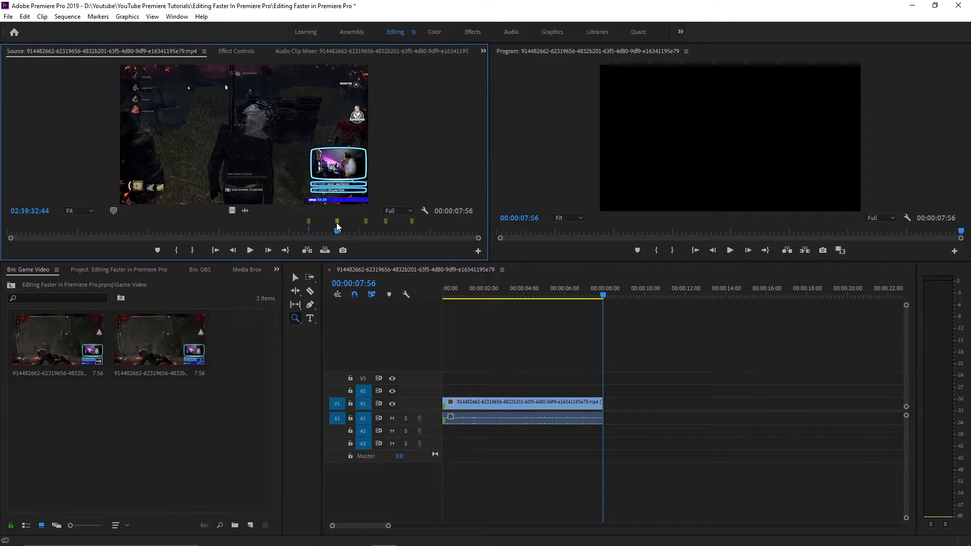
key("i")
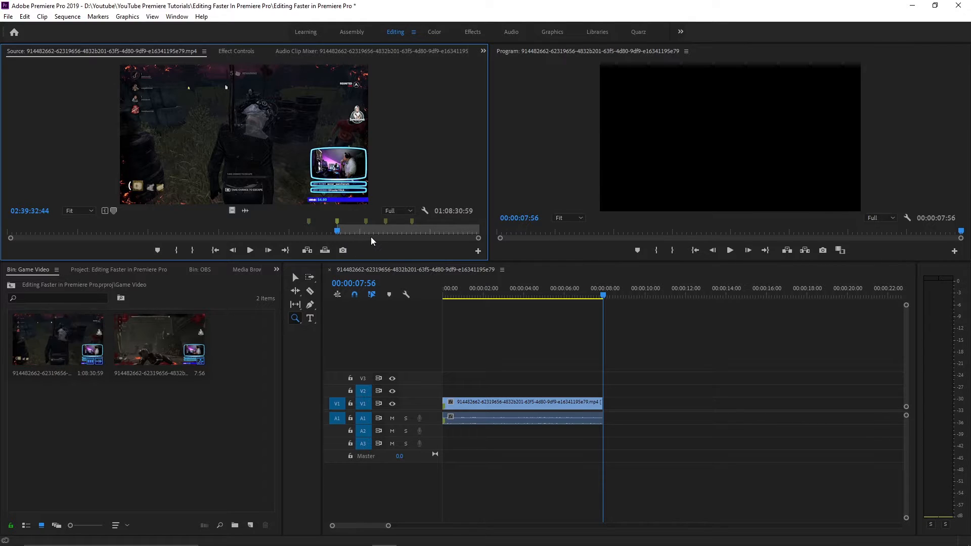
key("space")
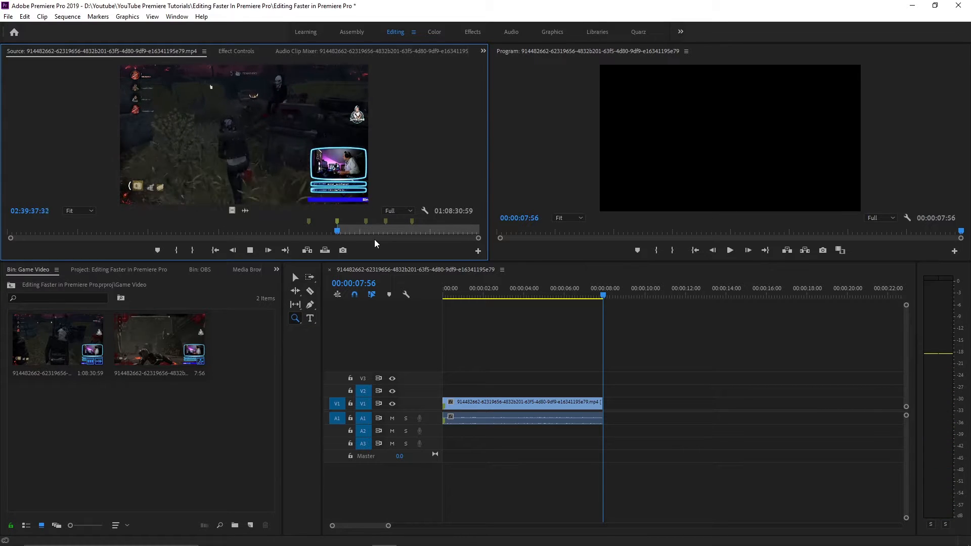
key("space")
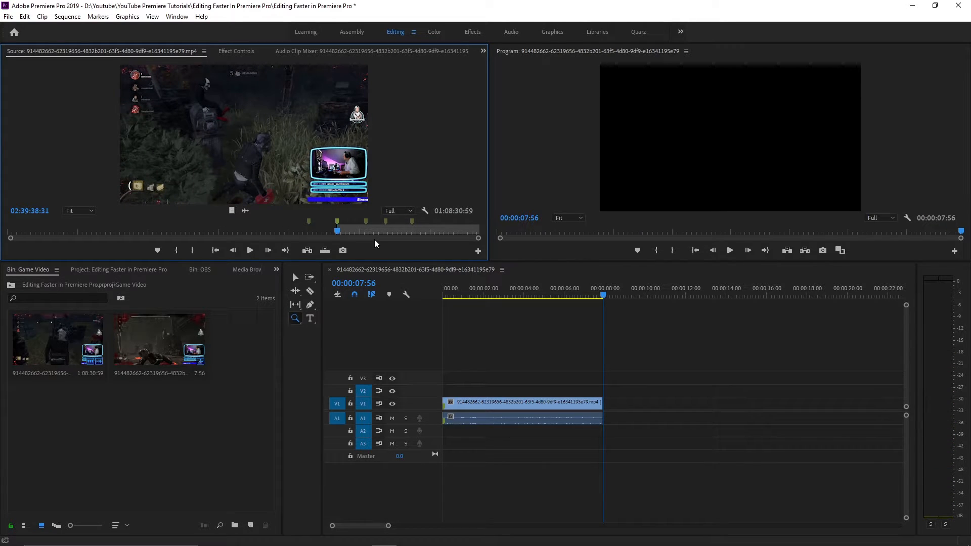
key("o")
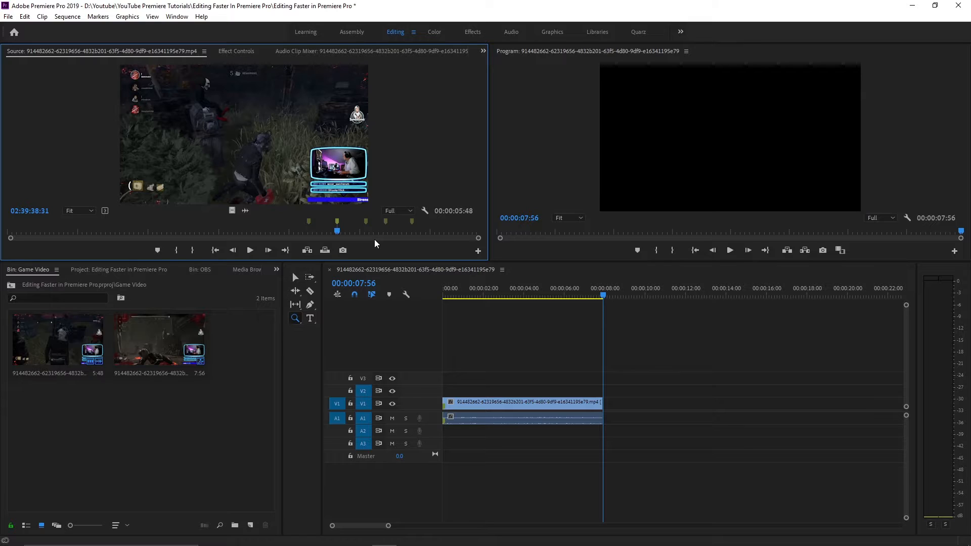
key("period")
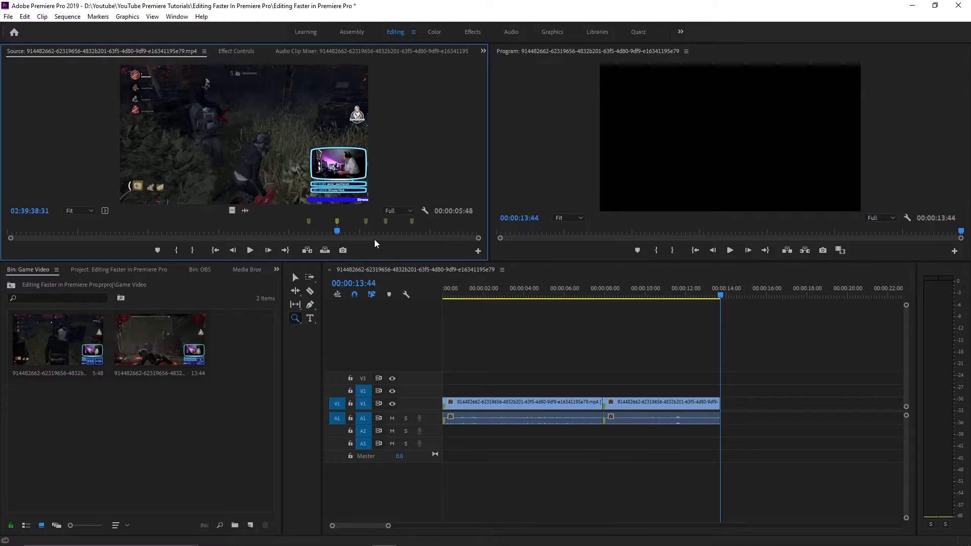
Mark the source from the third marker, 02:53:29:37, to 02:53:34:08 and overwrite it onto the sequence after the second clip
left_click(366, 223)
key("shift+m")
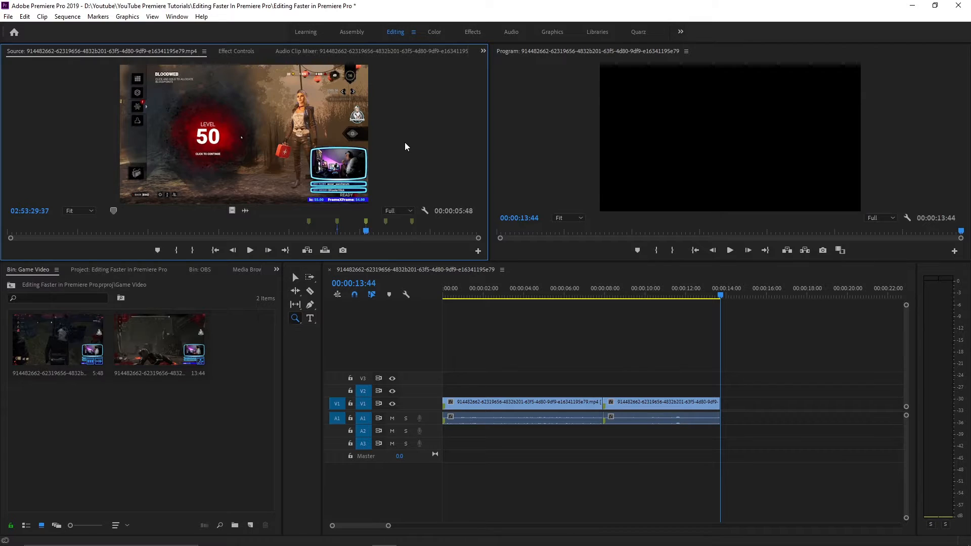
key("i")
key("space")
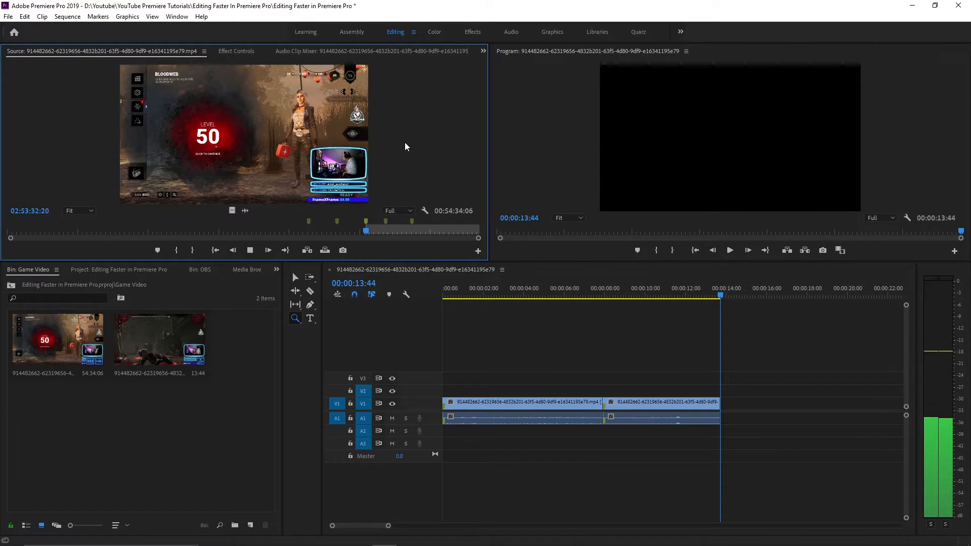
key("space")
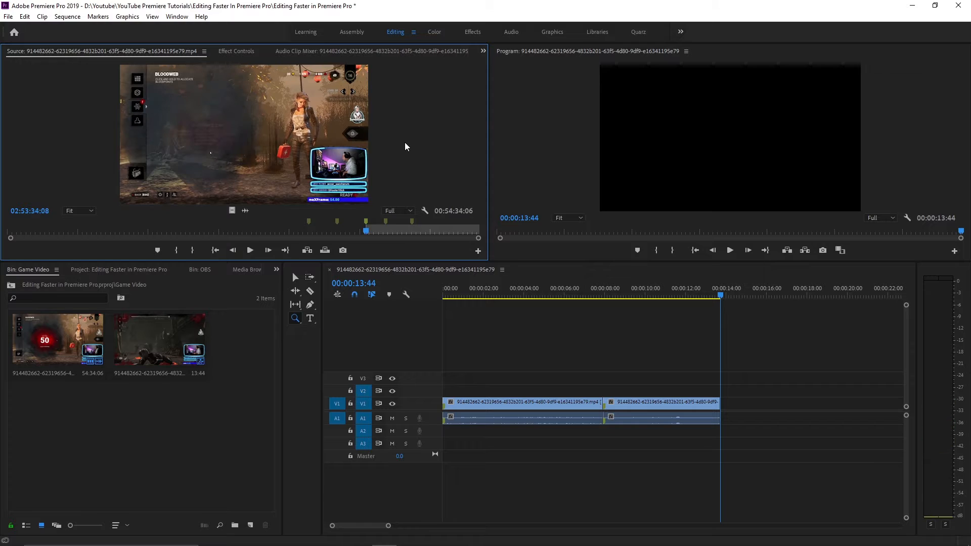
key("o")
key("period")
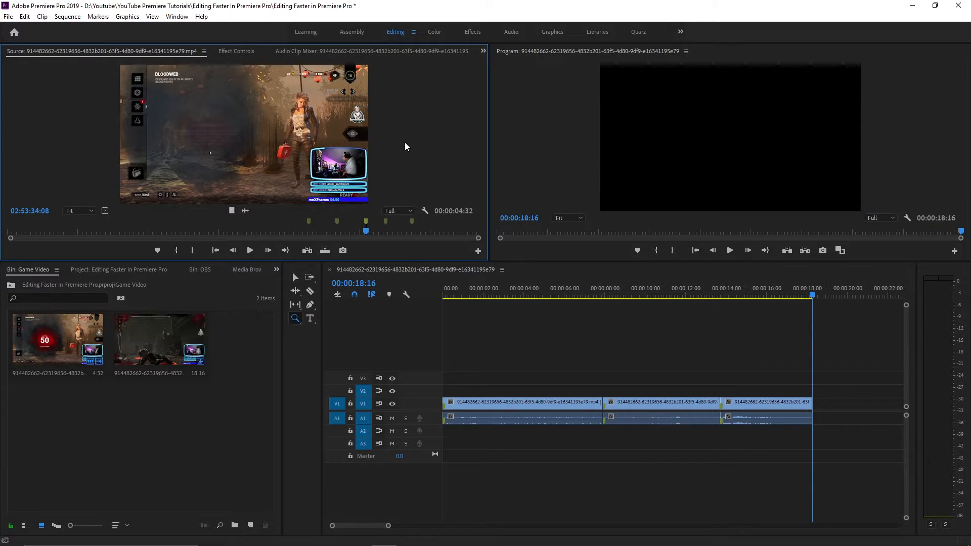
Mark the source from the fourth marker, 03:03:02:13, to 03:03:08:44 and overwrite it onto the sequence after the third clip
key("shift+m")
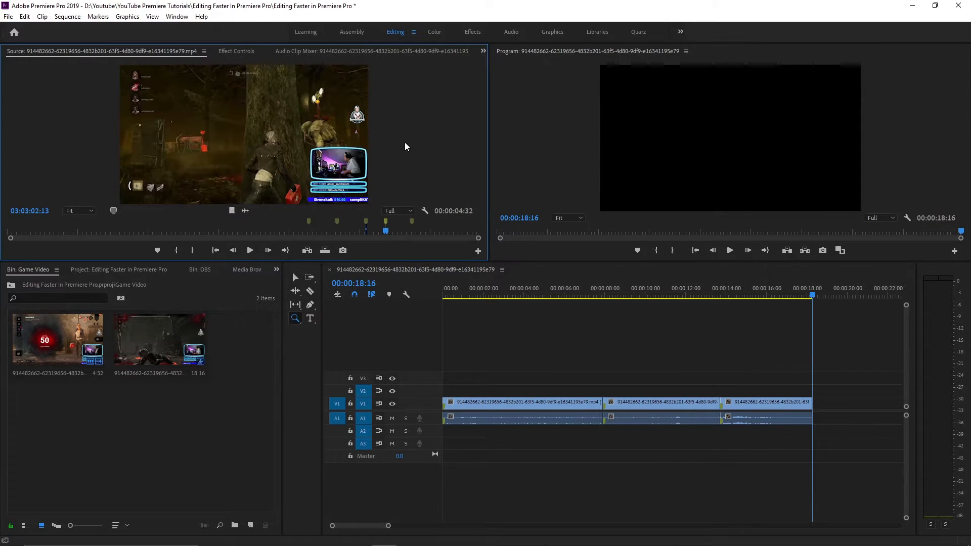
key("i")
key("space")
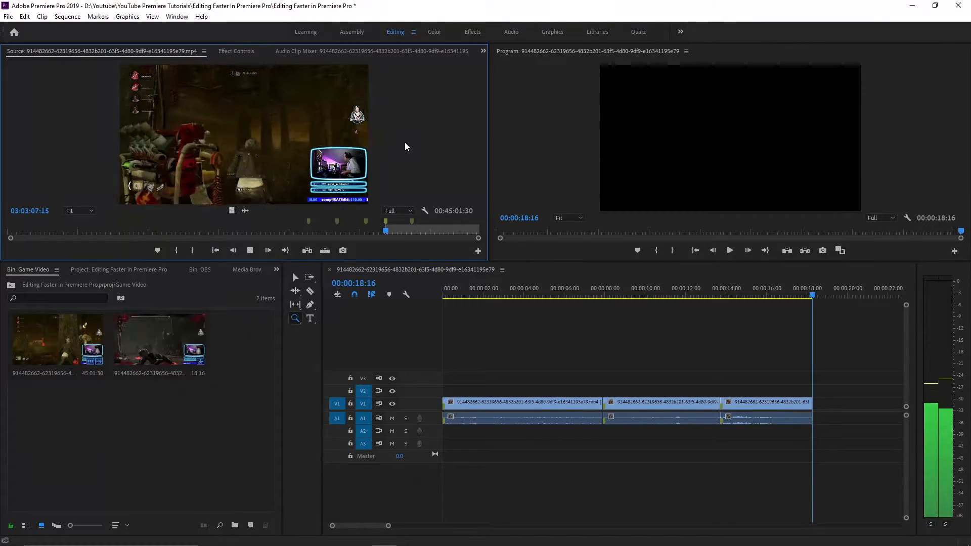
key("o")
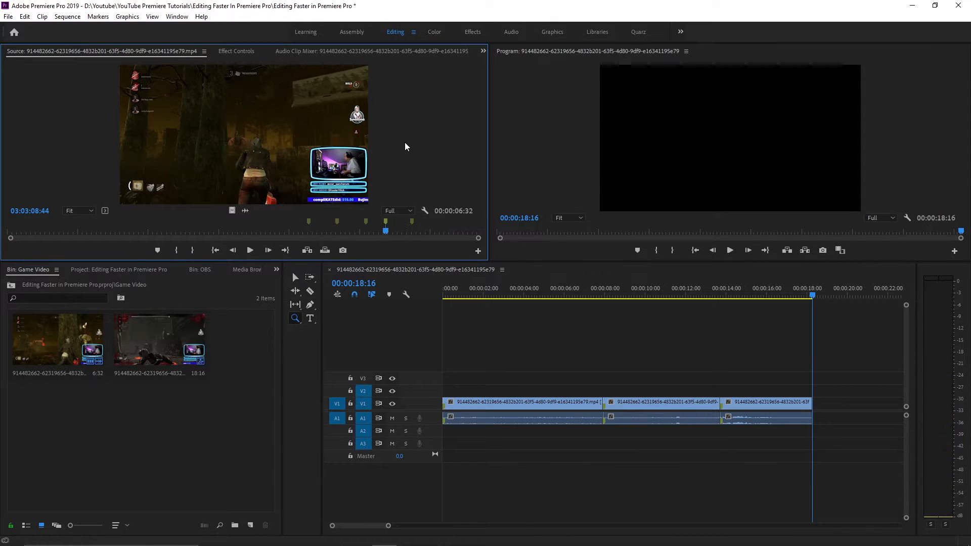
key("period")
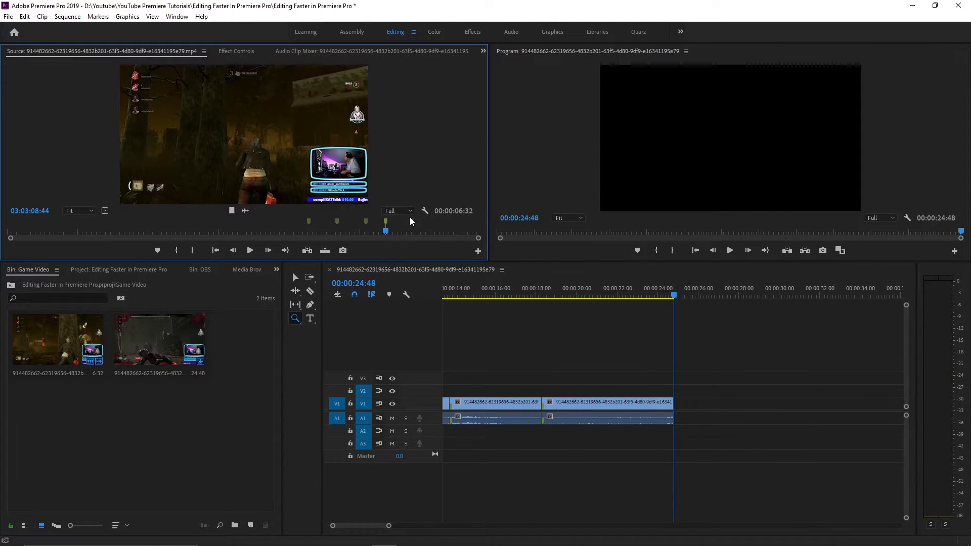
Mark the source from the fifth marker, 03:15:45:41, to 03:15:54:46 and insert it into the sequence after the fourth clip
key("shift+m")
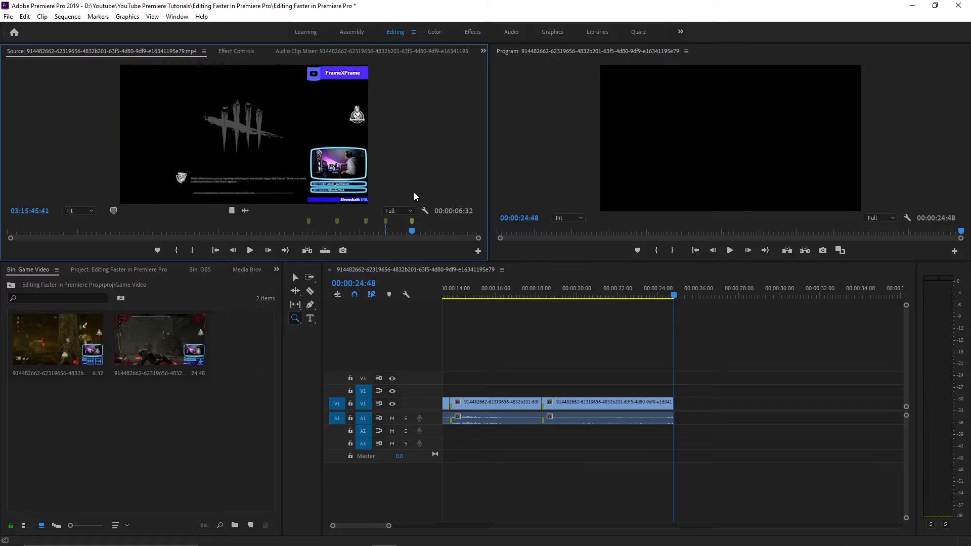
key("i")
key("space")
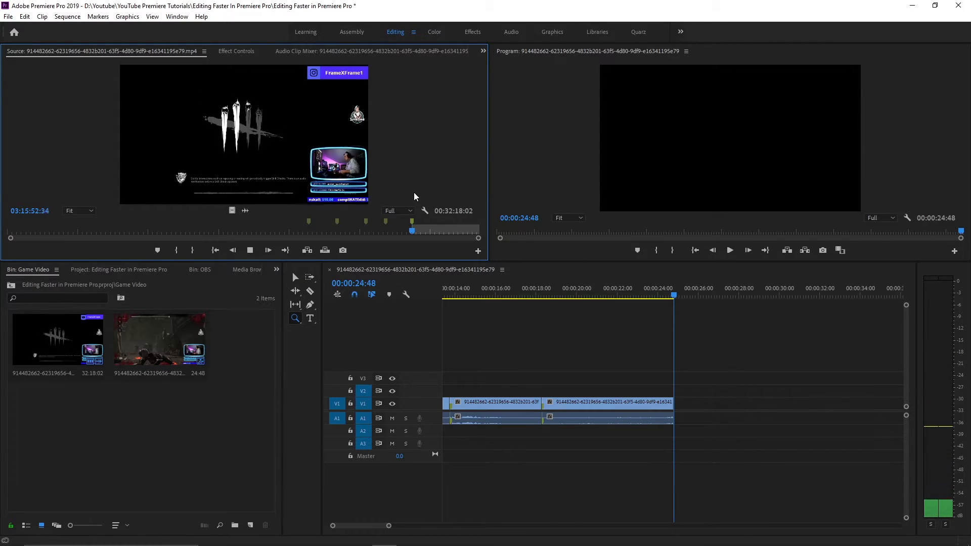
key("space")
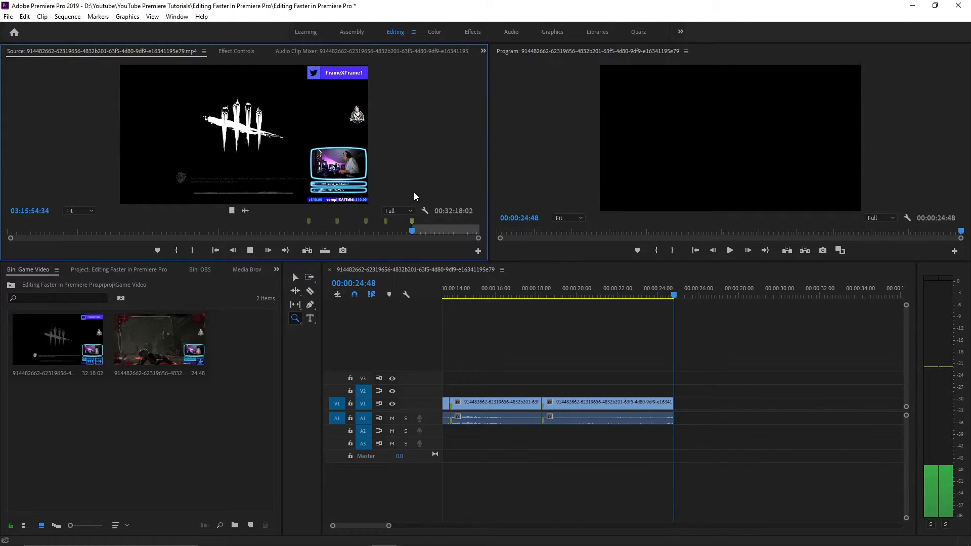
key("o")
key("comma")
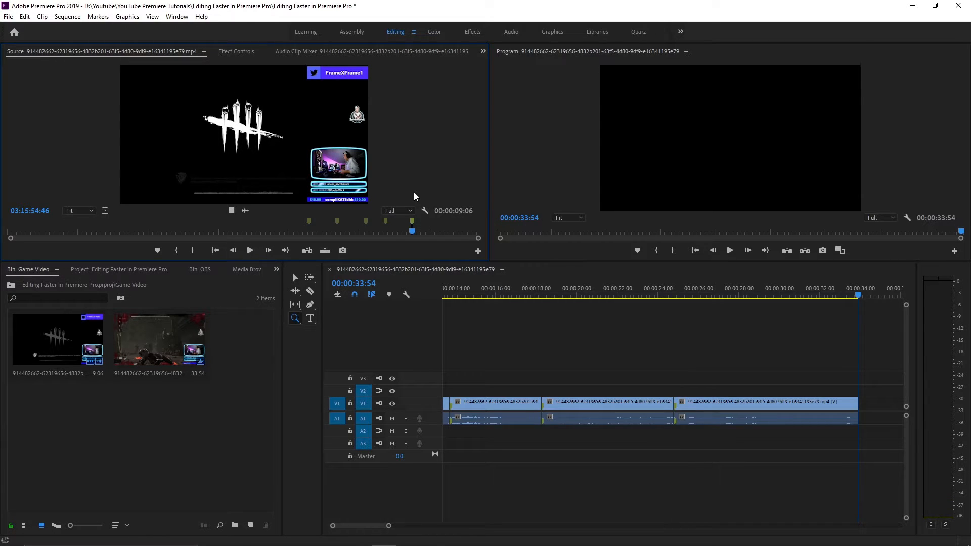
Return the sequence playhead to 00:00:00:00, fit all five clips in view, and switch to the Selection tool
left_click_drag(462, 290, 451, 289)
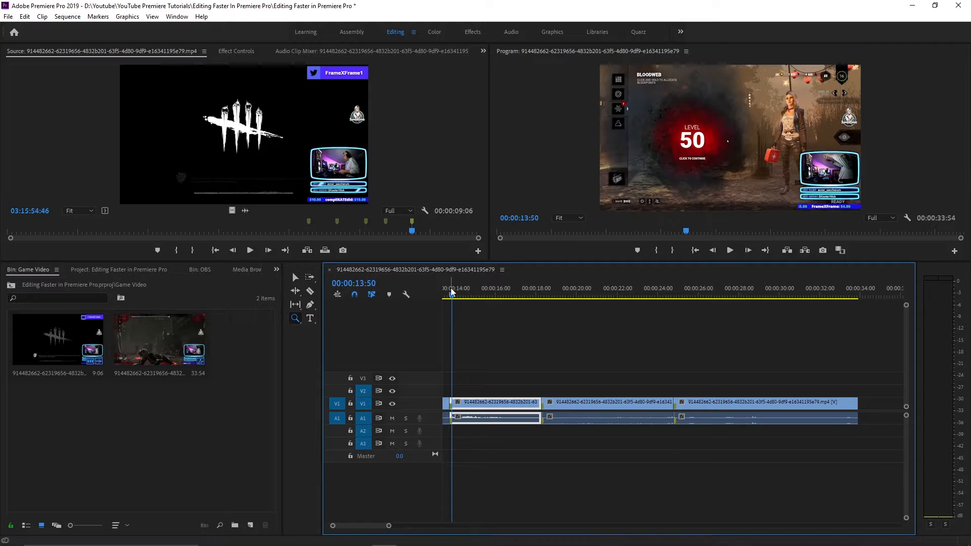
key("Home")
key("minus")
key("minus")
key("minus")
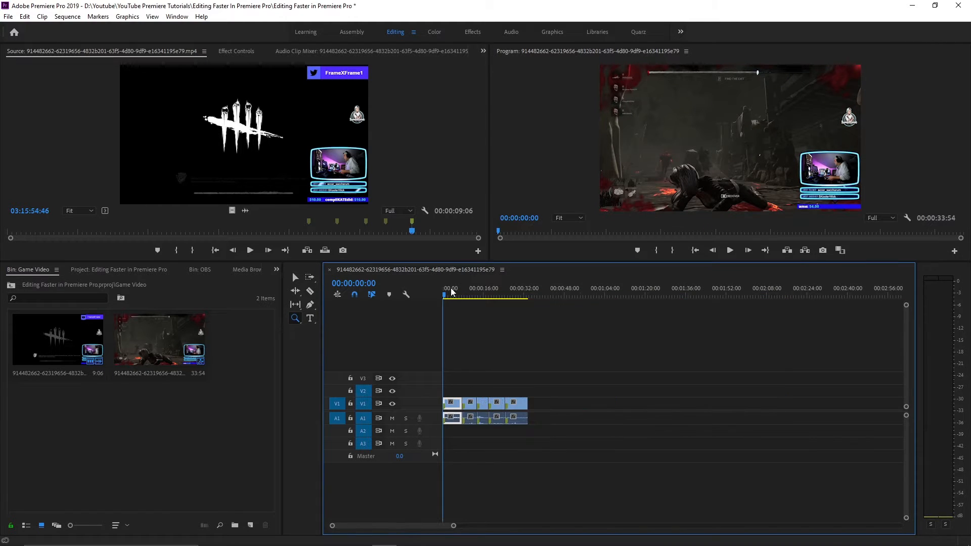
key("equal")
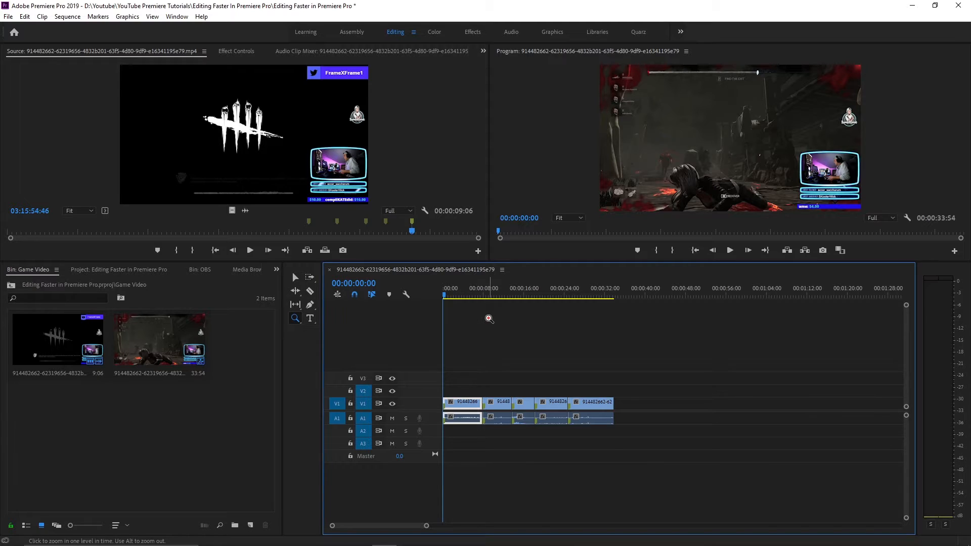
key("v")
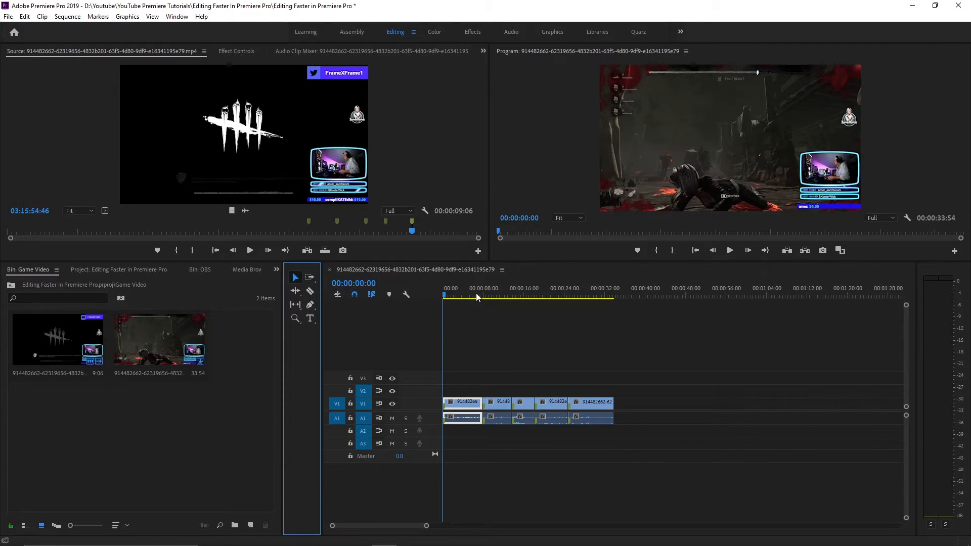
Place the playhead inside the first clip and jump between previous and next edit points up to 00:00:18:16
left_click(447, 293)
left_click_drag(448, 293, 437, 292)
left_click(471, 289)
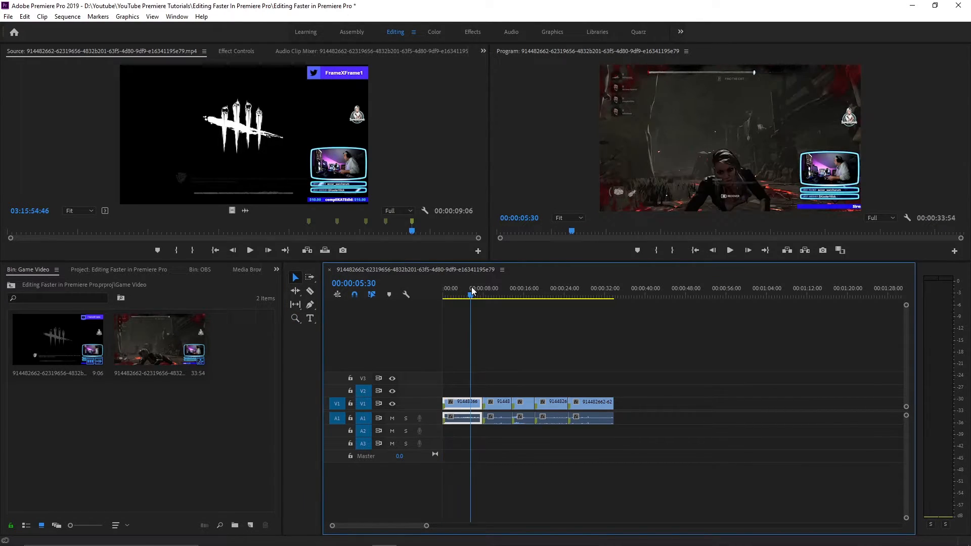
key("Up")
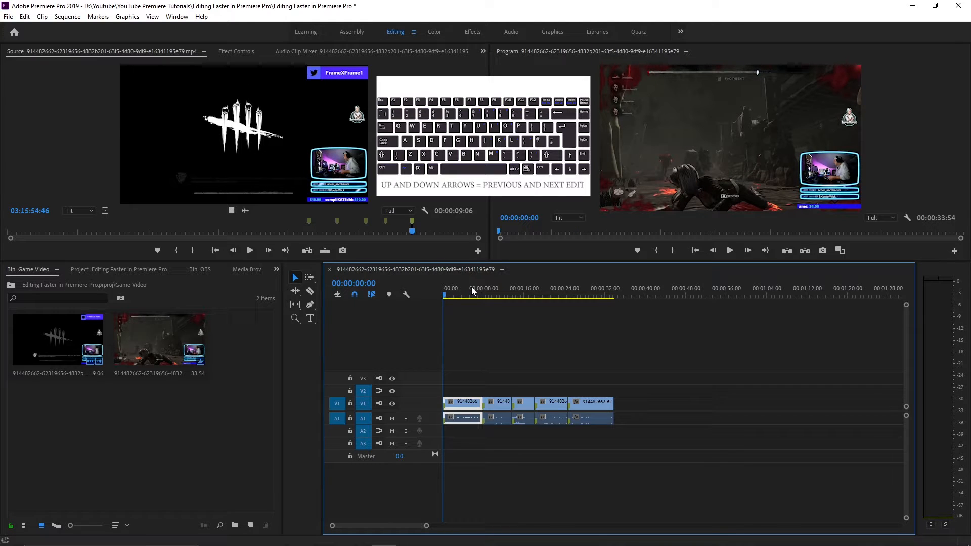
key("Down")
key("Down")
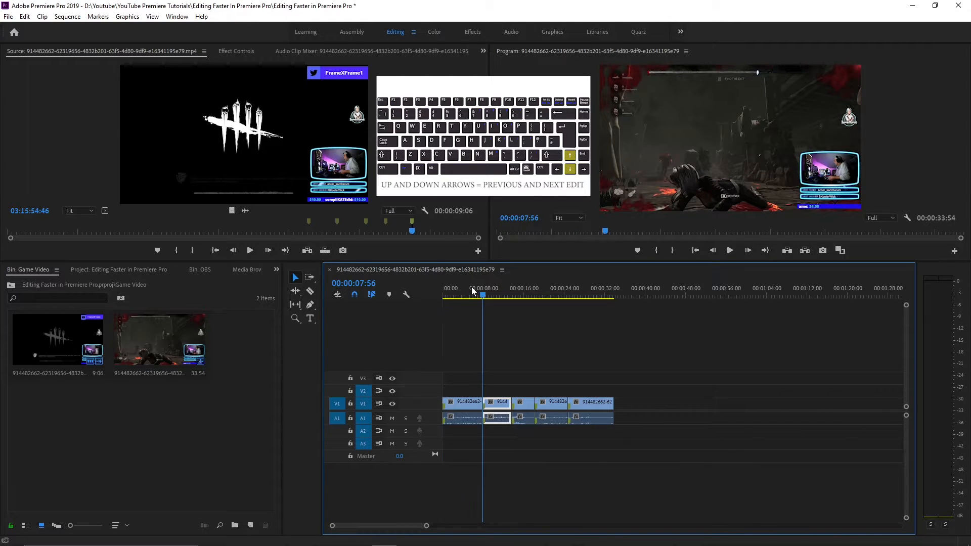
key("Up")
key("Down")
key("Down")
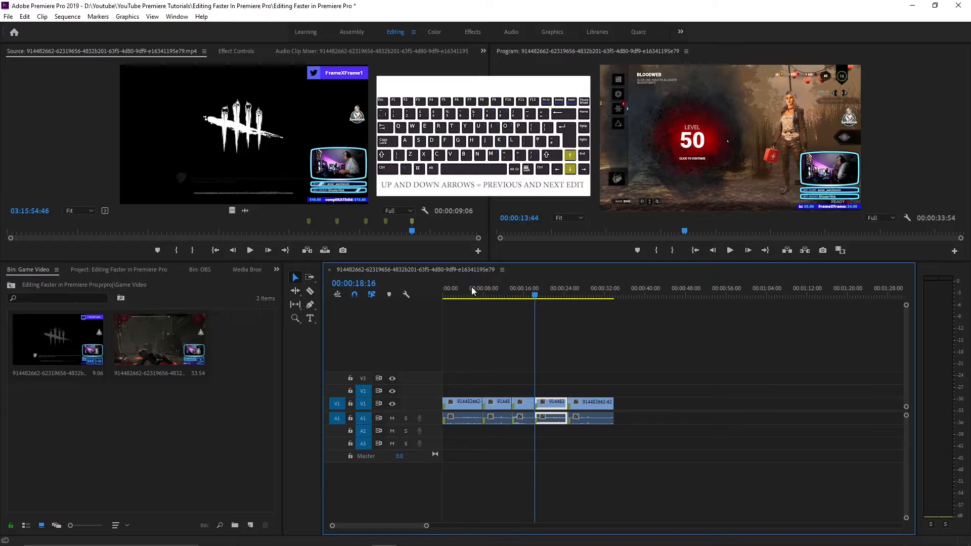
key("=")
key("=")
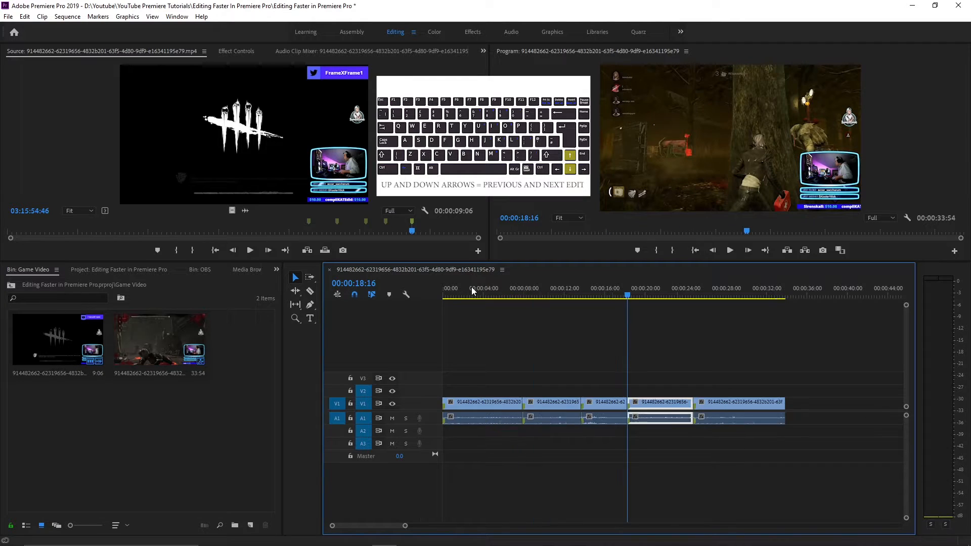
Jump back and forth across the edit points of the later clips and return to the sequence start
key("Up")
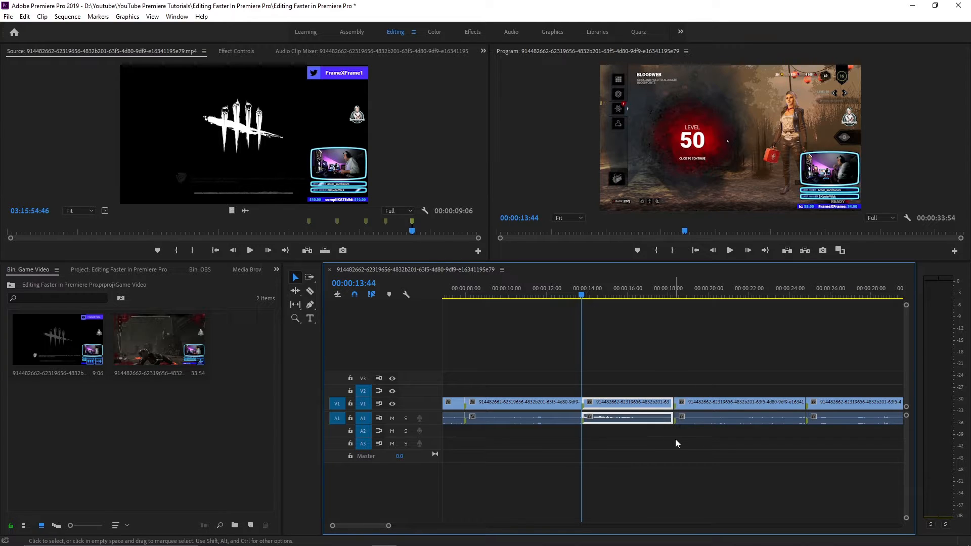
key("Down")
key("Down")
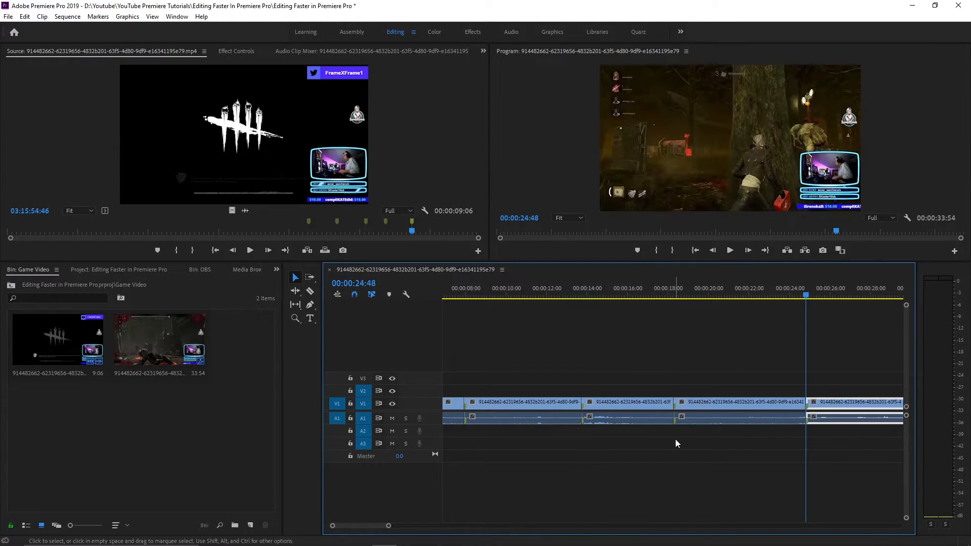
key("Up")
key("Up")
key("Down")
key("Down")
key("Up")
key("Up")
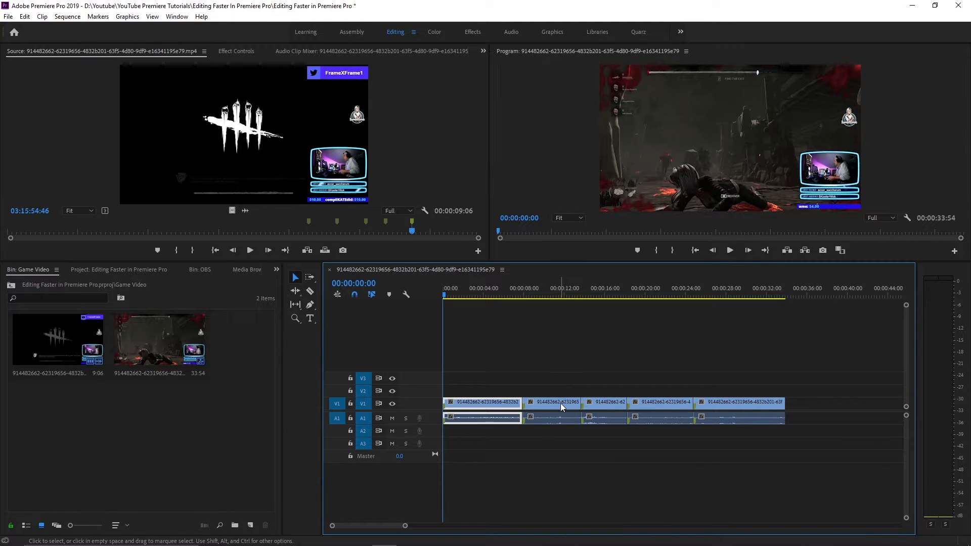
Try turning off track targeting on V2 and V3, and turn it back on for both tracks
left_click(363, 390)
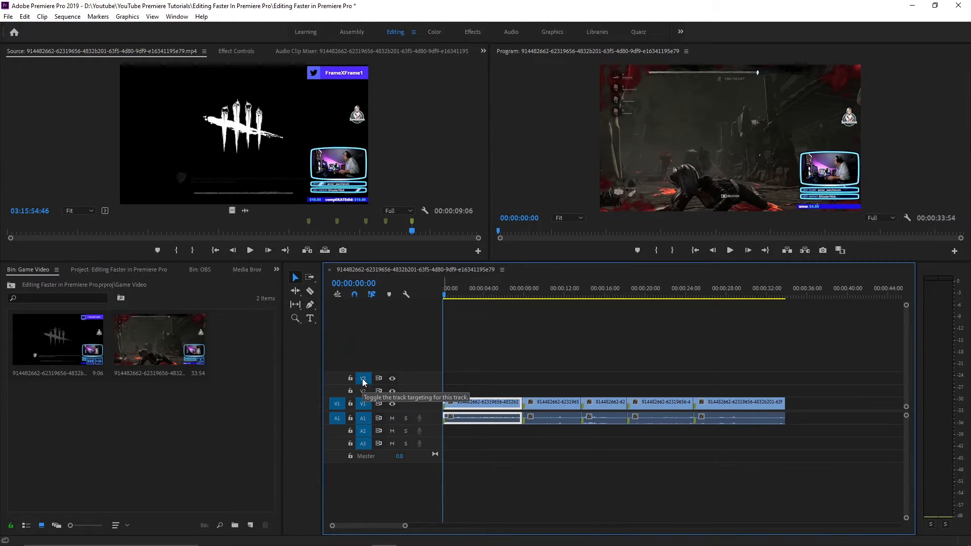
left_click(364, 379)
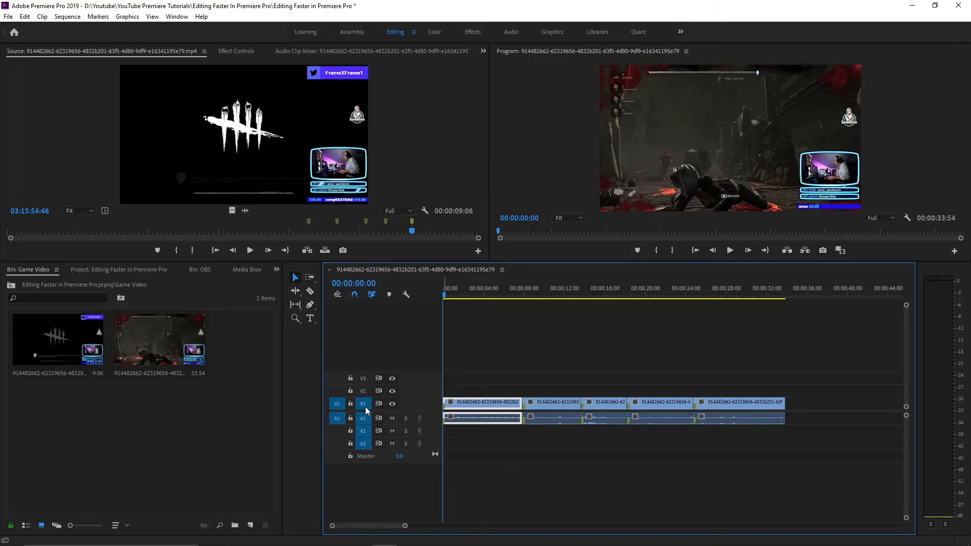
left_click(363, 390)
left_click(364, 379)
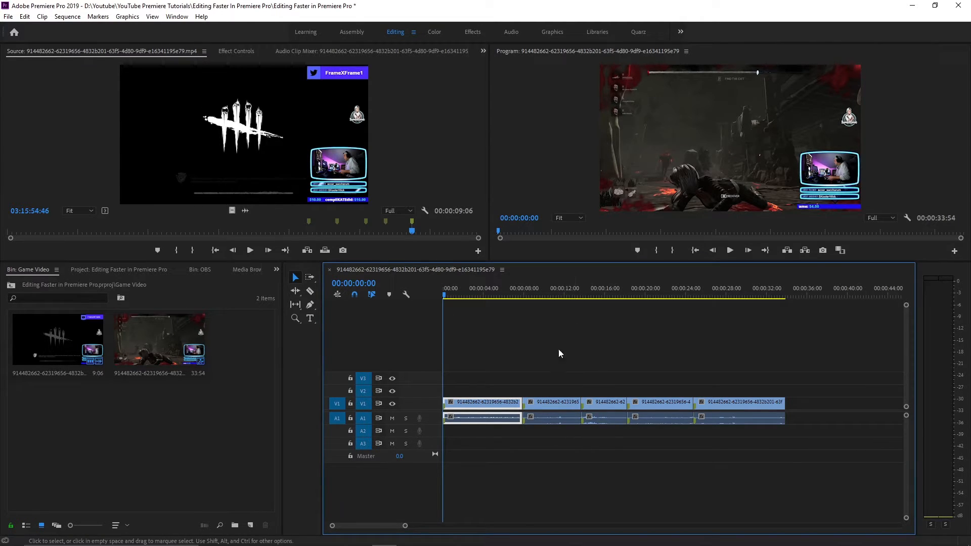
Move the second clip onto V2 and A2 at 00:00:03:30 and load it in the Source Monitor
left_click(466, 289)
left_click_drag(466, 289, 478, 291)
left_click_drag(551, 403, 502, 393)
double_click(548, 421)
Turn off track targeting for V2, V3, A2 and A3, leaving only V1 and A1 targeted
left_click(365, 379)
left_click(366, 390)
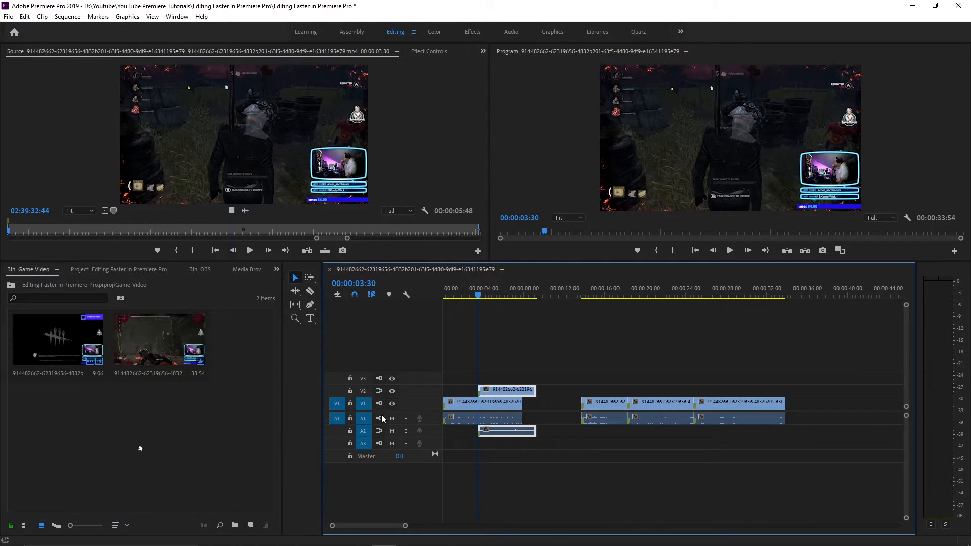
left_click(366, 433)
left_click(363, 444)
Jump between edit points with only V1 and A1 targeted to check how the playhead treats the clip on V2
key("Up")
key("Down")
key("Down")
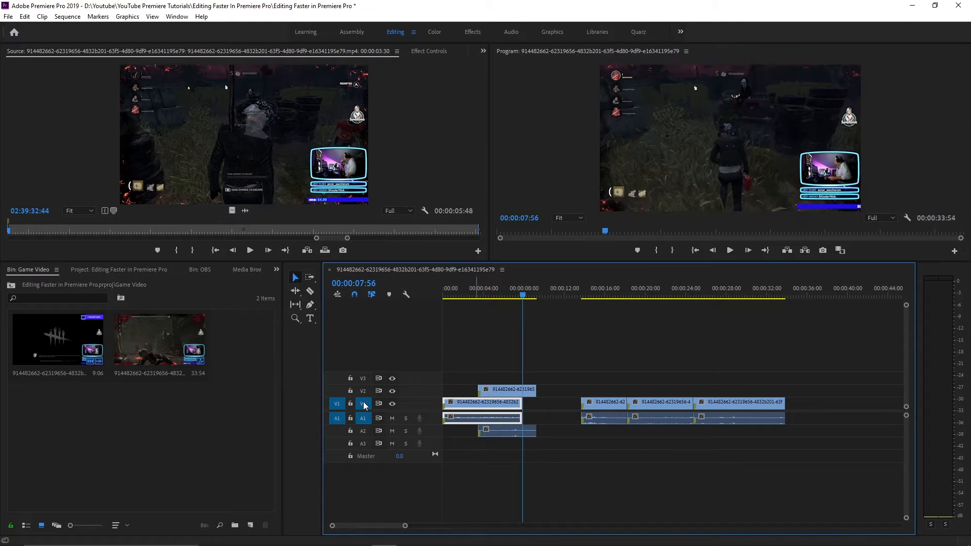
key("Up")
key("Up")
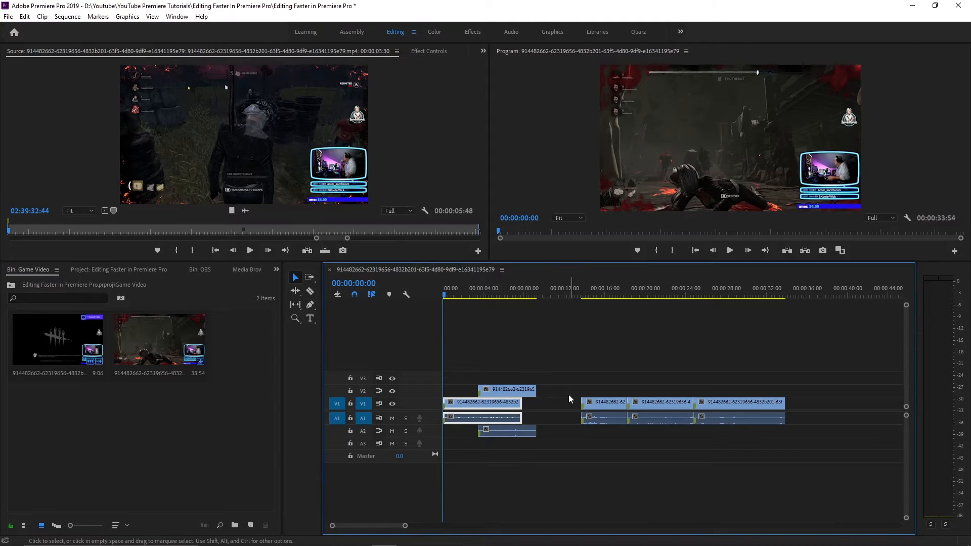
key("Down")
key("Down")
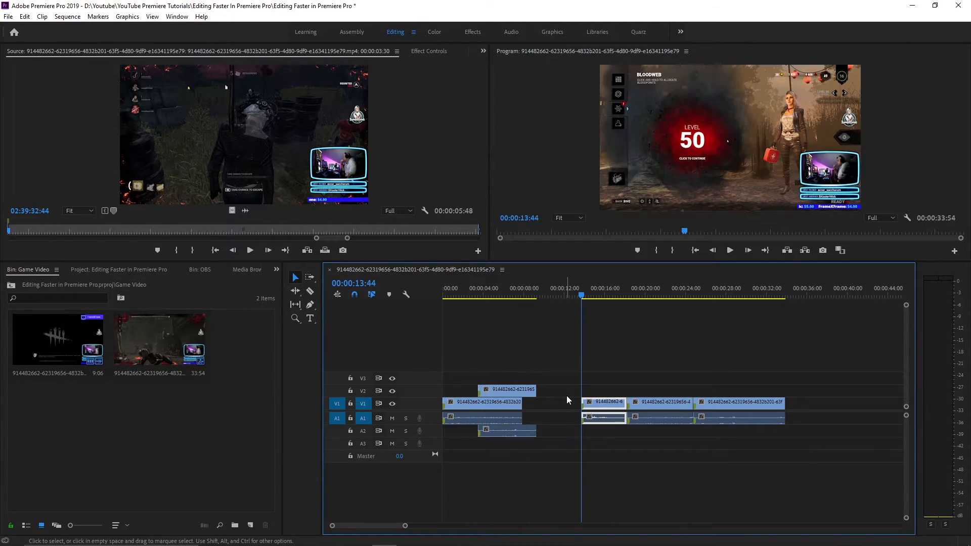
key("Up")
key("Down")
key("Up")
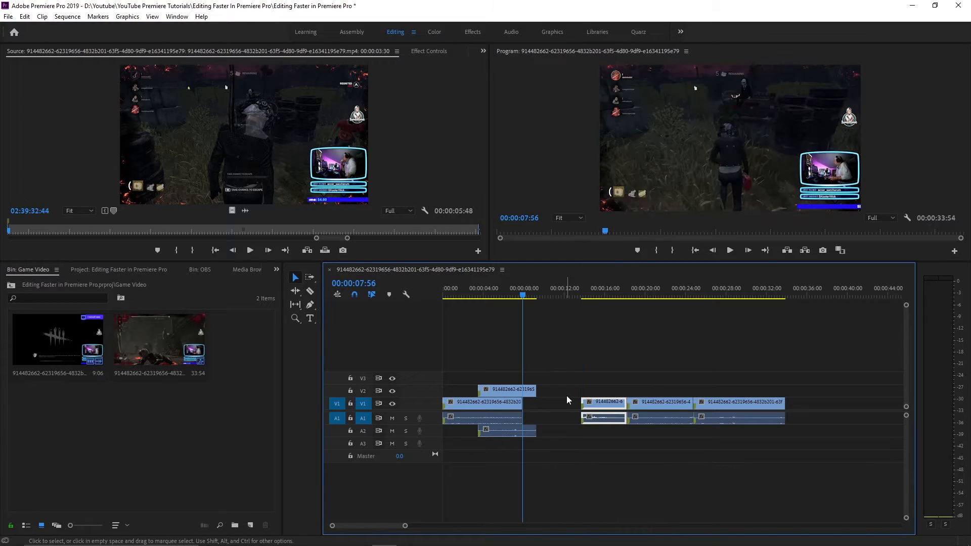
key("Down")
key("Up")
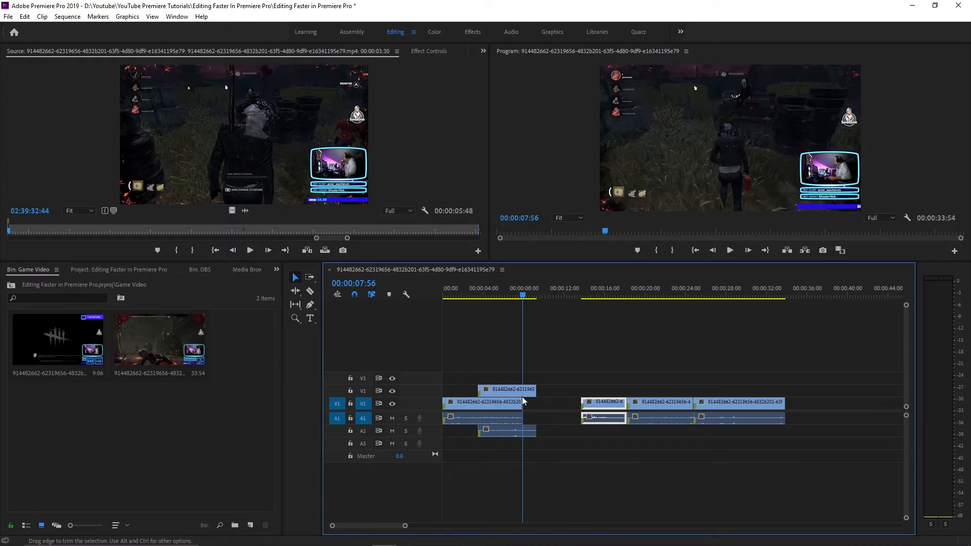
Target V2 again and jump through the edit points of the V2 clip, ending at the sequence start
left_click(363, 392)
key("Up")
key("Down")
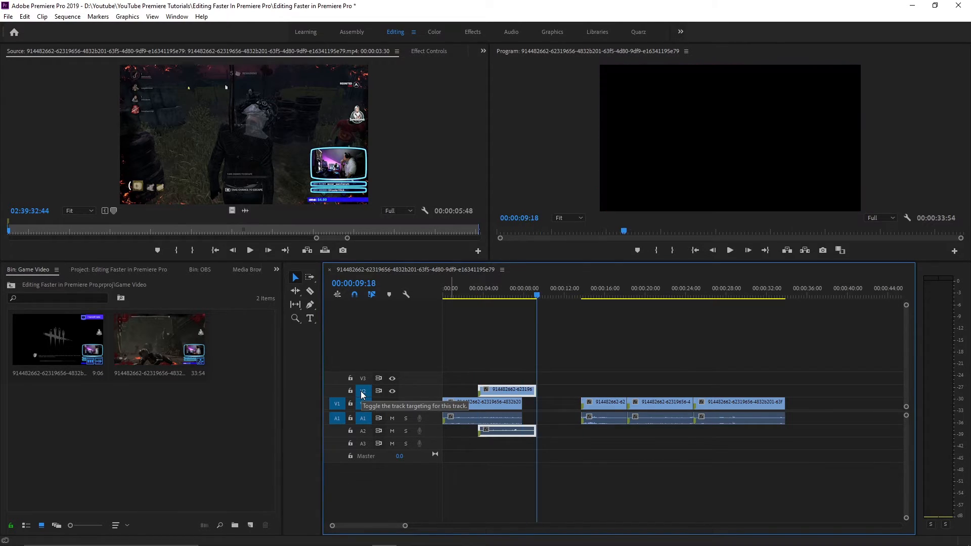
key("Up")
key("Up")
key("Up")
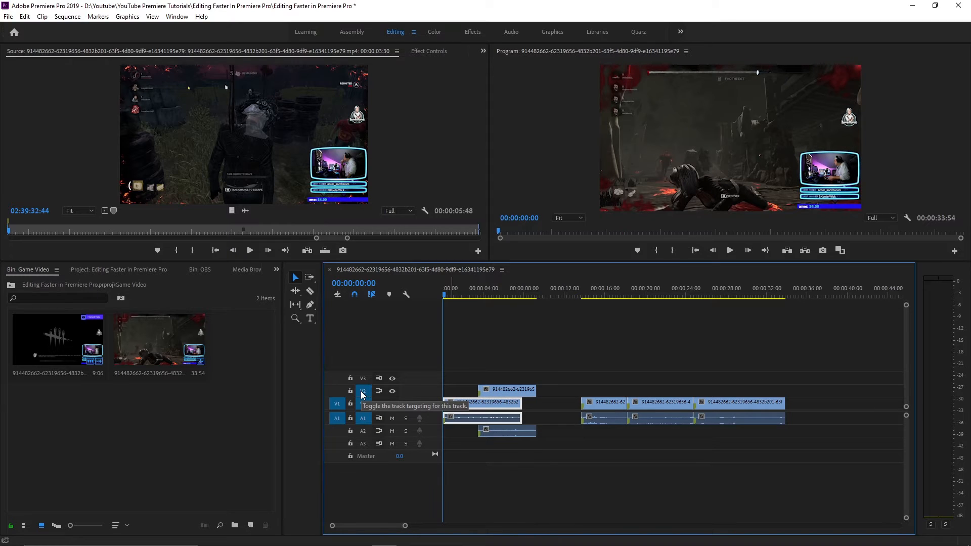
Target the remaining tracks again and move the clip from V2 and A2 back to V1 and A1 after the first clip
left_click(361, 379)
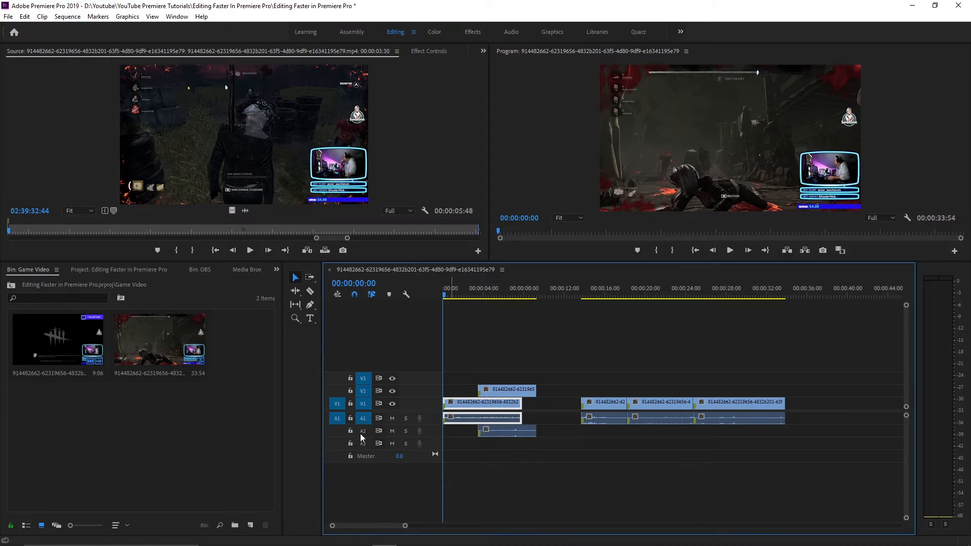
left_click(510, 390)
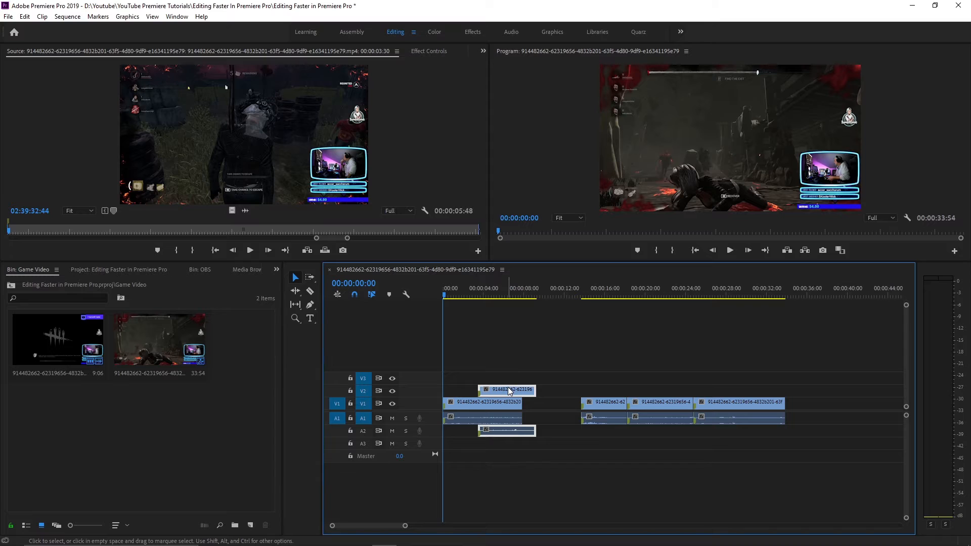
left_click_drag(510, 390, 556, 403)
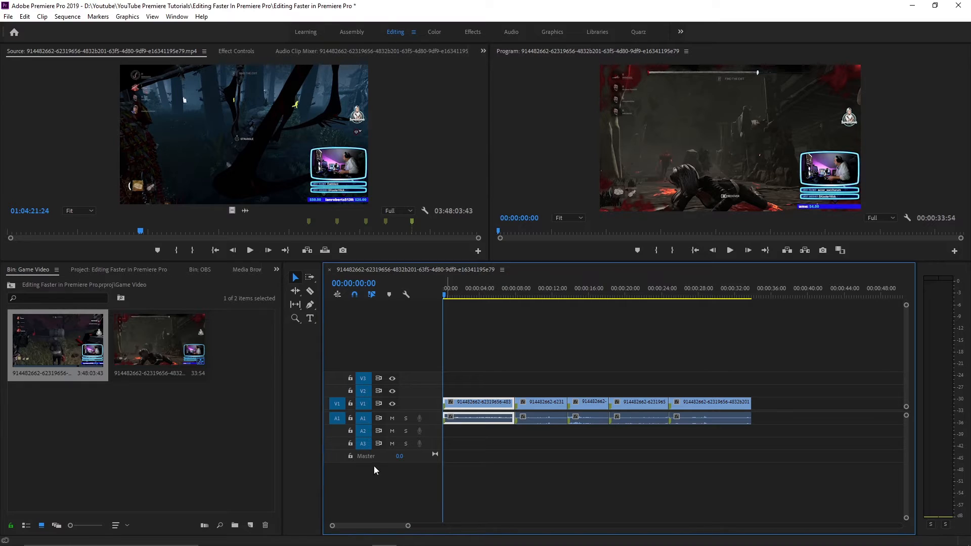
Patch the source video to V2 and the source audio to A2
left_click(337, 420)
left_click(337, 431)
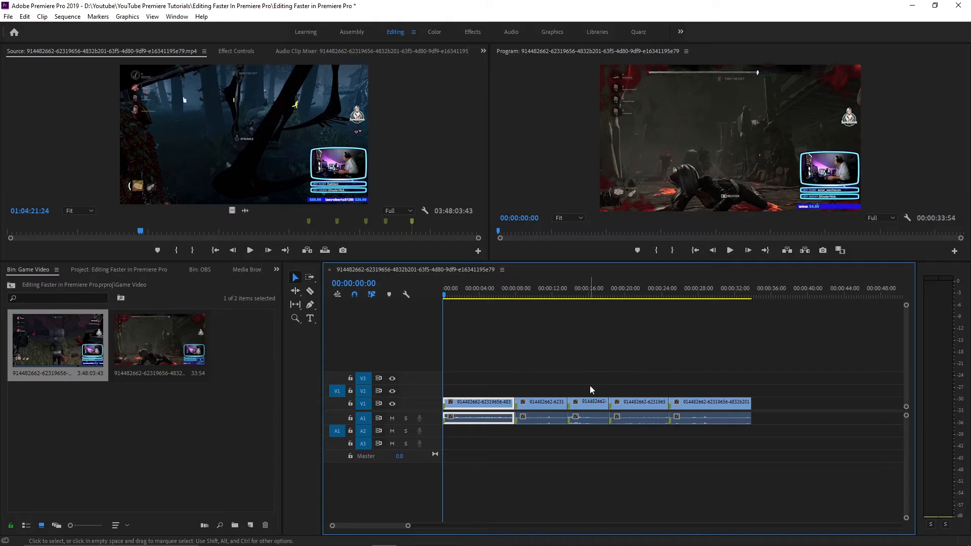
Unpatch the source audio so only video is inserted, and mark a source in point at 01:02:38:37
left_click(337, 432)
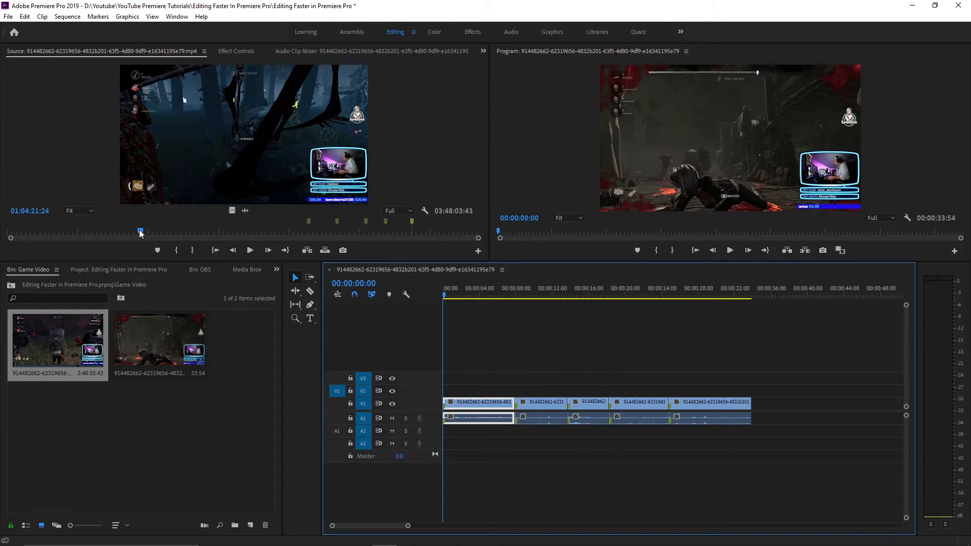
left_click_drag(140, 233, 136, 232)
key("i")
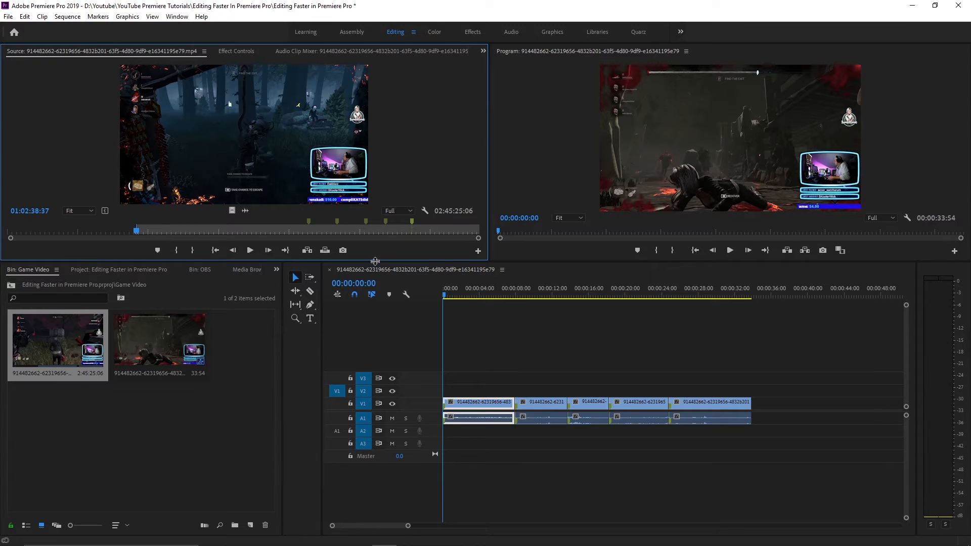
Mark a sequence range with the in point at 00:00:05:26 and the out point at 00:00:09:02
left_click(493, 289)
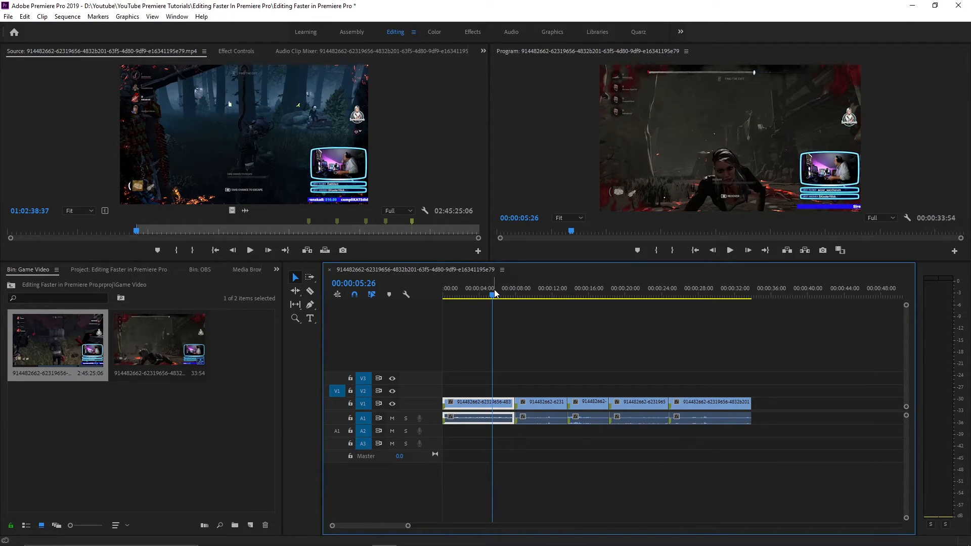
key("space")
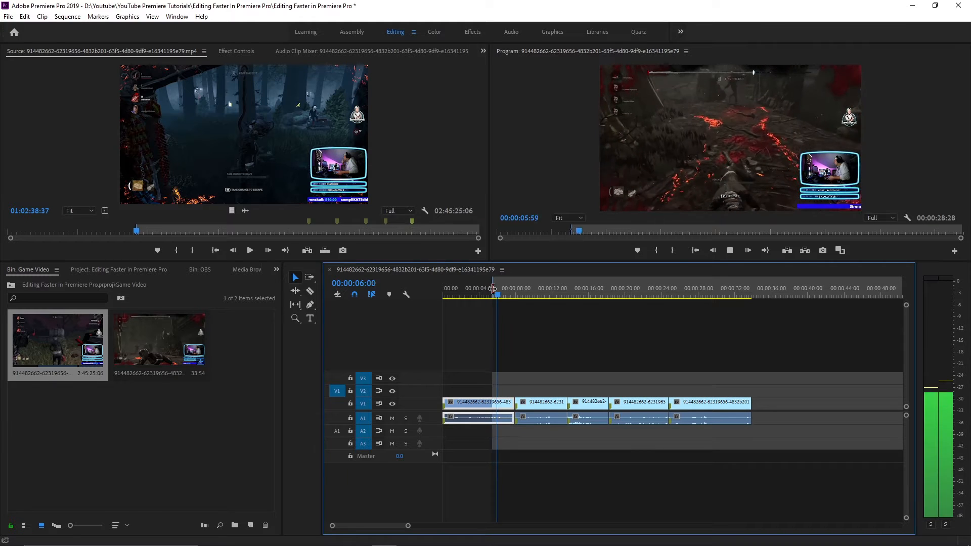
left_click_drag(518, 292, 520, 297)
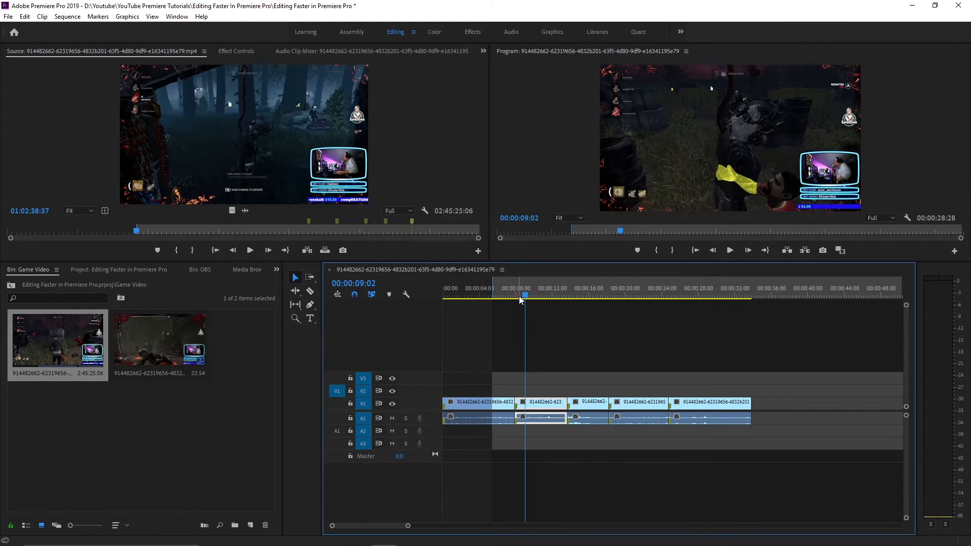
key("o")
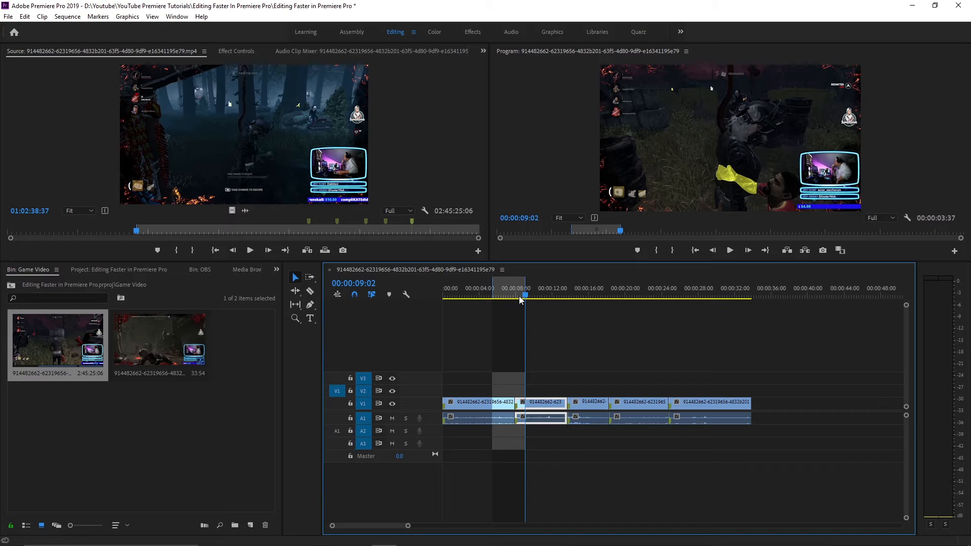
Overwrite the source video into the marked range on V2, play it back, and undo the overwrite
key("period")
left_click(503, 293)
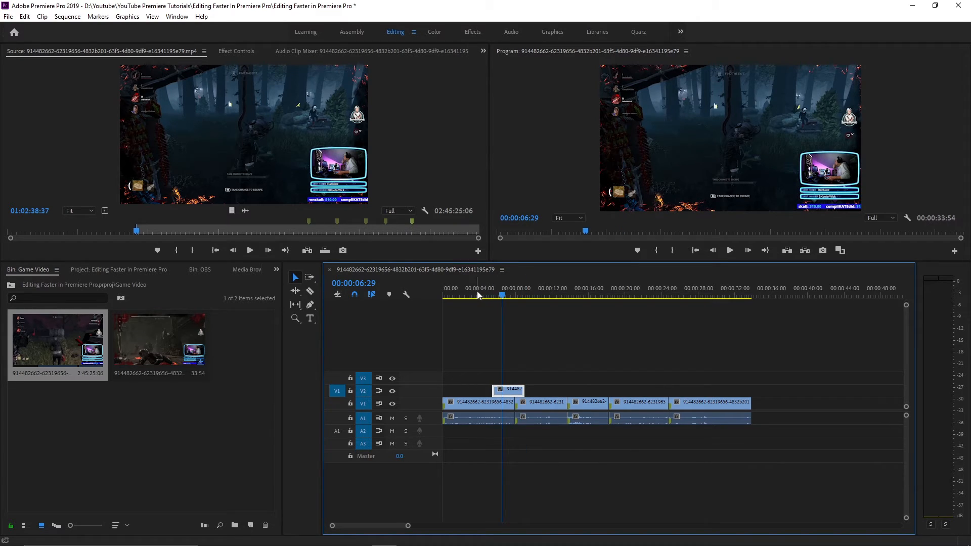
left_click(477, 290)
key("space")
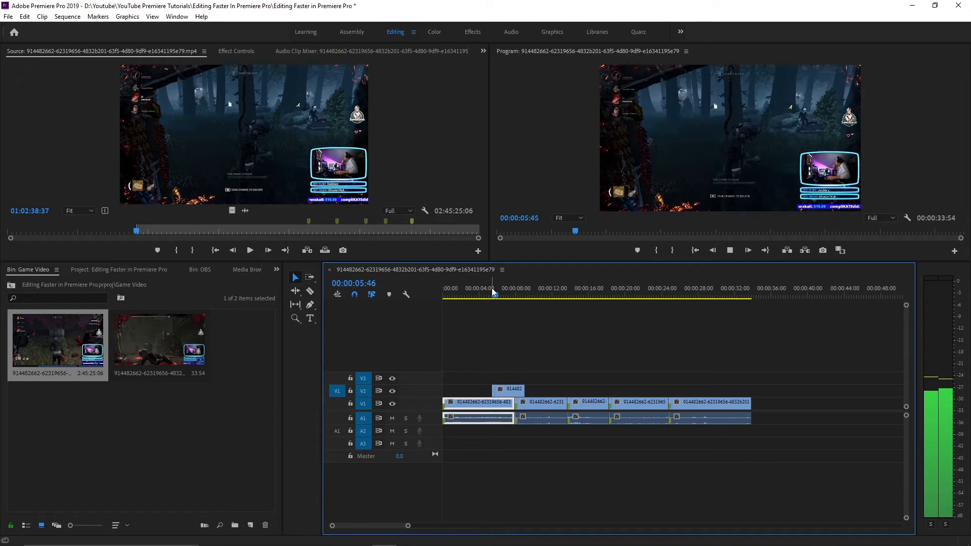
key("space")
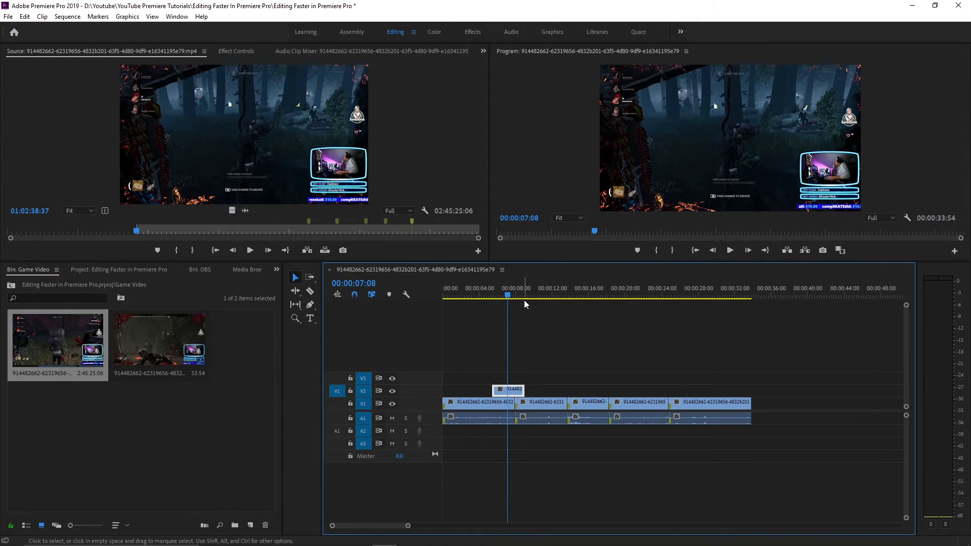
key("ctrl+z")
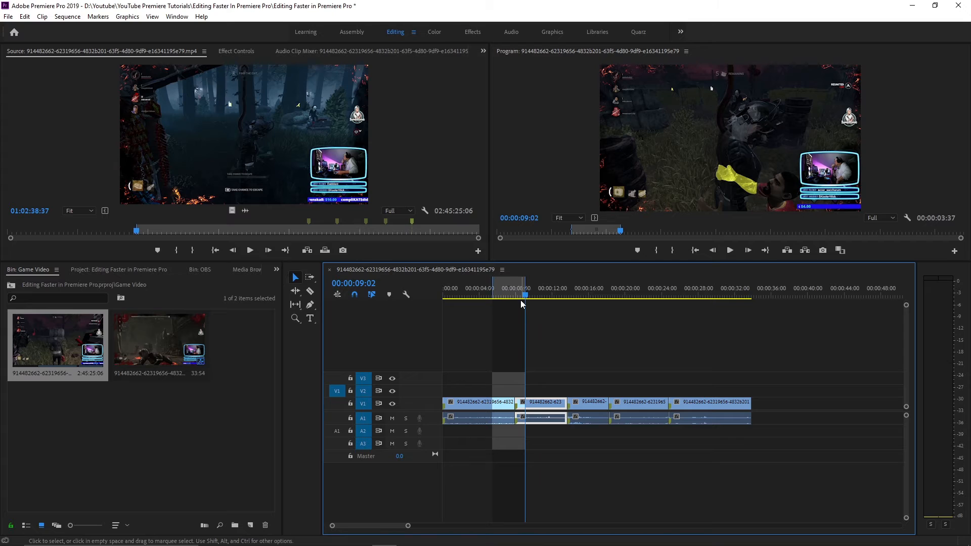
Mark a source out point at 01:26:52:09, try overwriting into the shorter sequence range, and cancel the Fit Clip options
left_click(187, 232)
key("o")
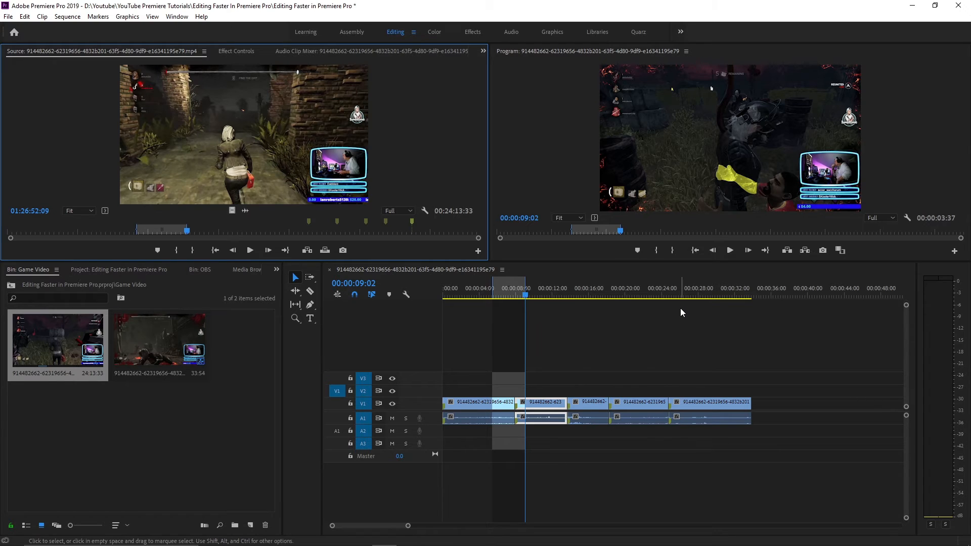
key("period")
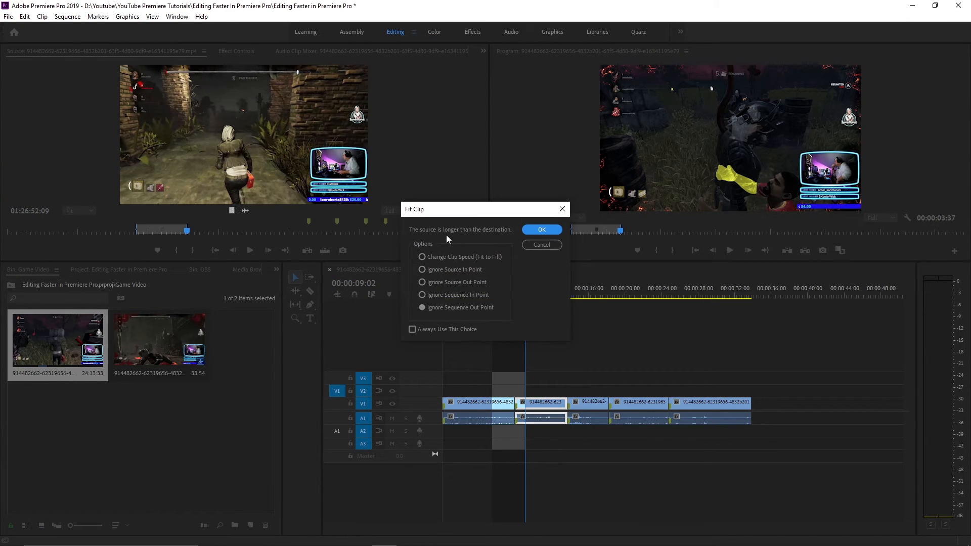
left_click(529, 244)
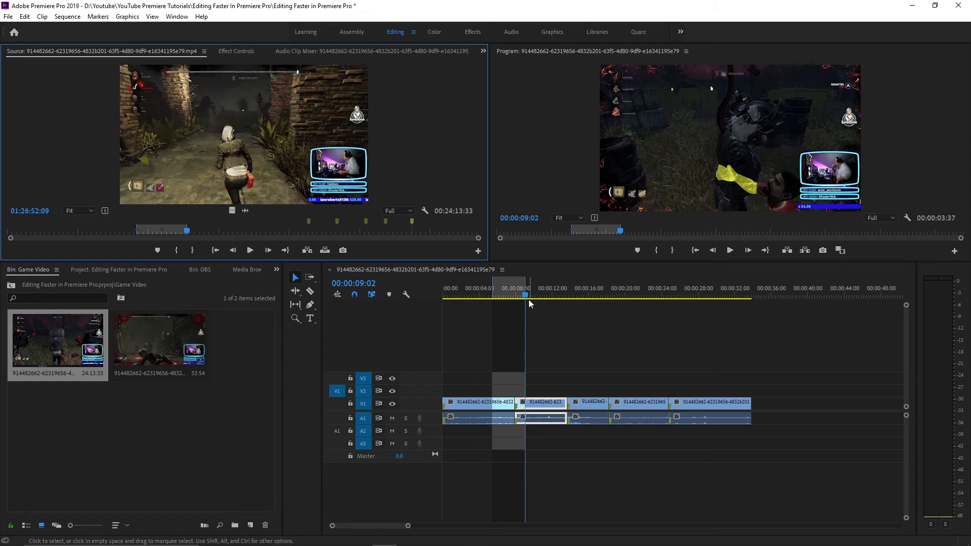
key("period")
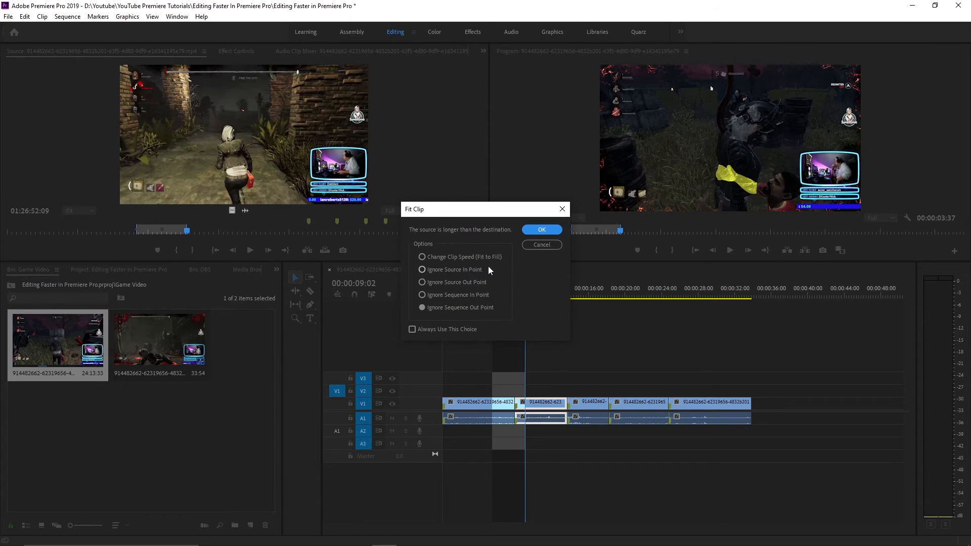
left_click(541, 245)
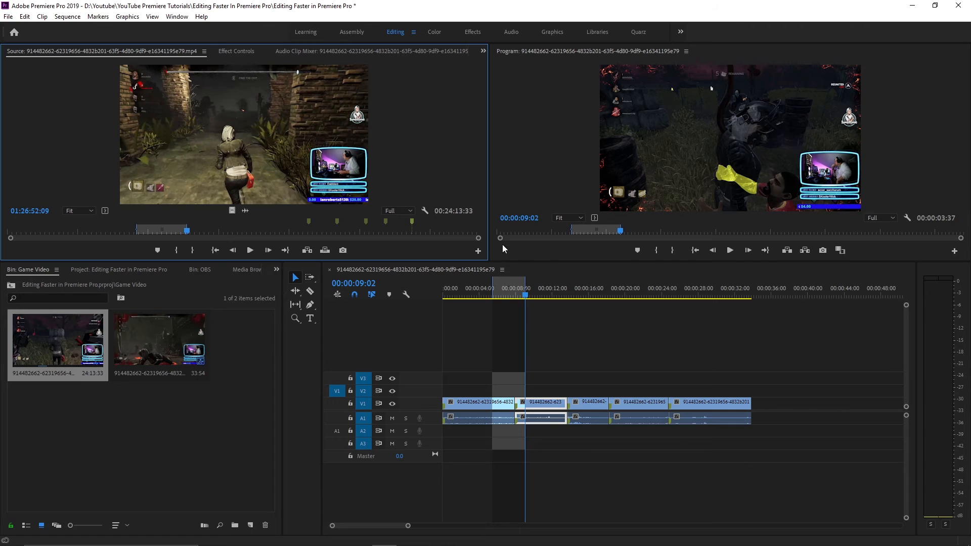
Clear the source out point and overwrite the source video into the marked sequence range on V2
right_click(445, 144)
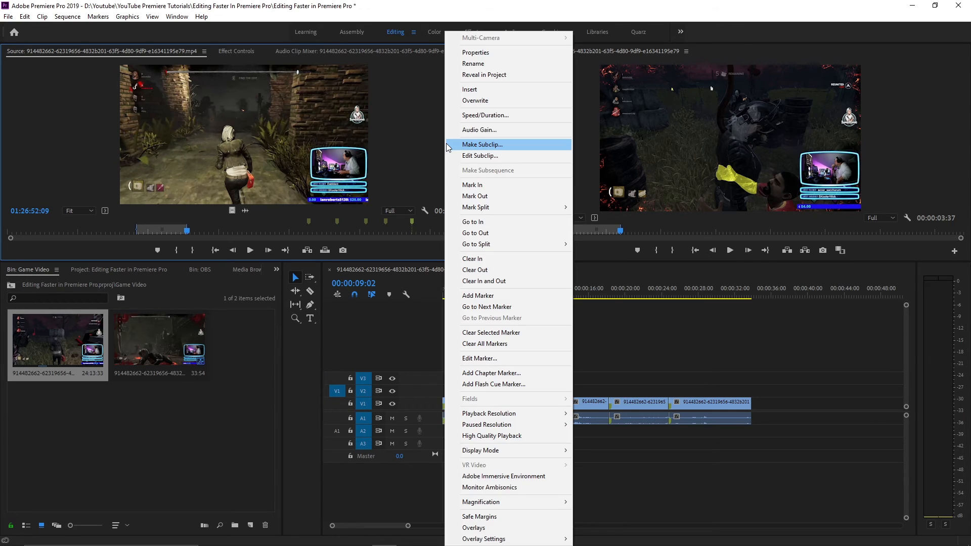
left_click(478, 270)
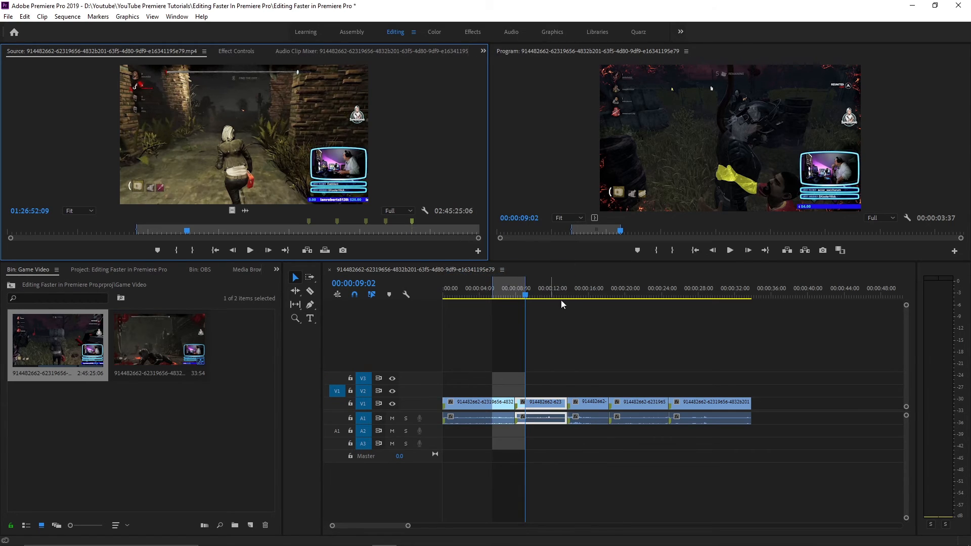
key("period")
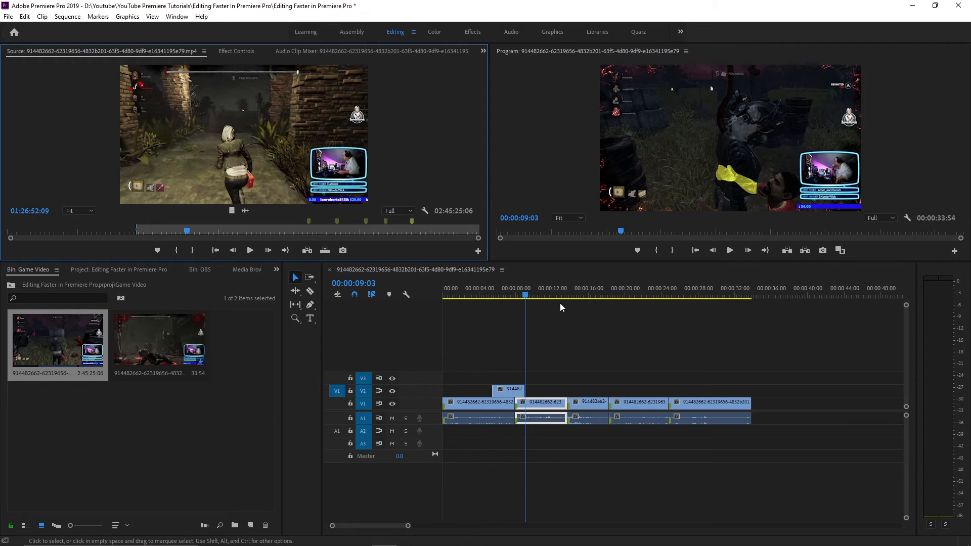
Mark a new source in point at 01:31:01:44 for the second overlay clip
left_click(530, 295)
key("shift+Right")
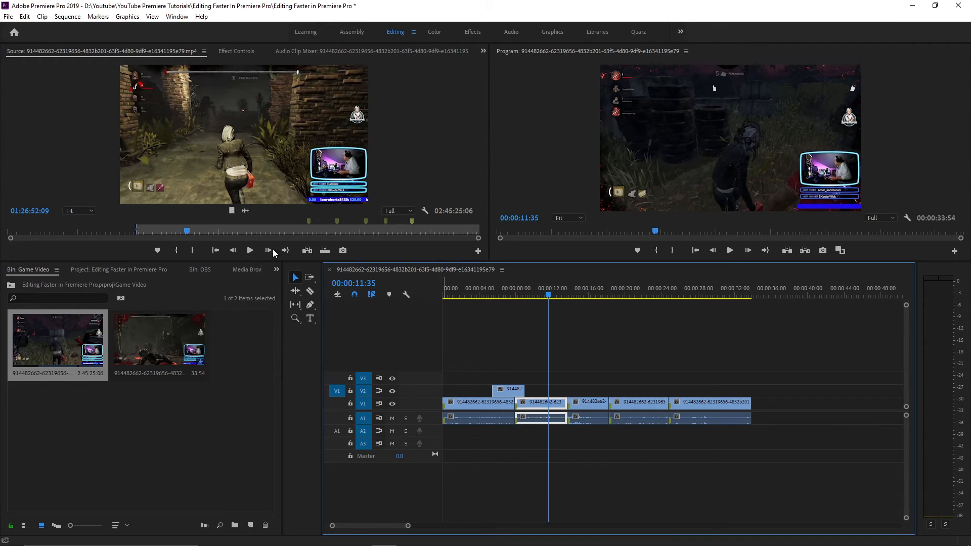
left_click(196, 230)
key("i")
Mark a sequence range from about 00:00:12:00 to 00:00:16:04 and overwrite the source video into it on V2
left_click(556, 295)
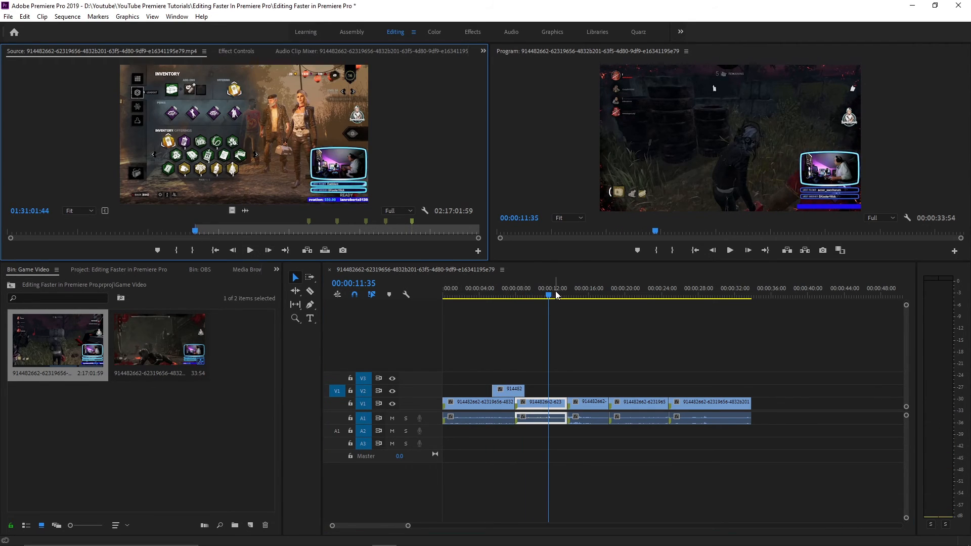
key("i")
left_click(589, 291)
key("o")
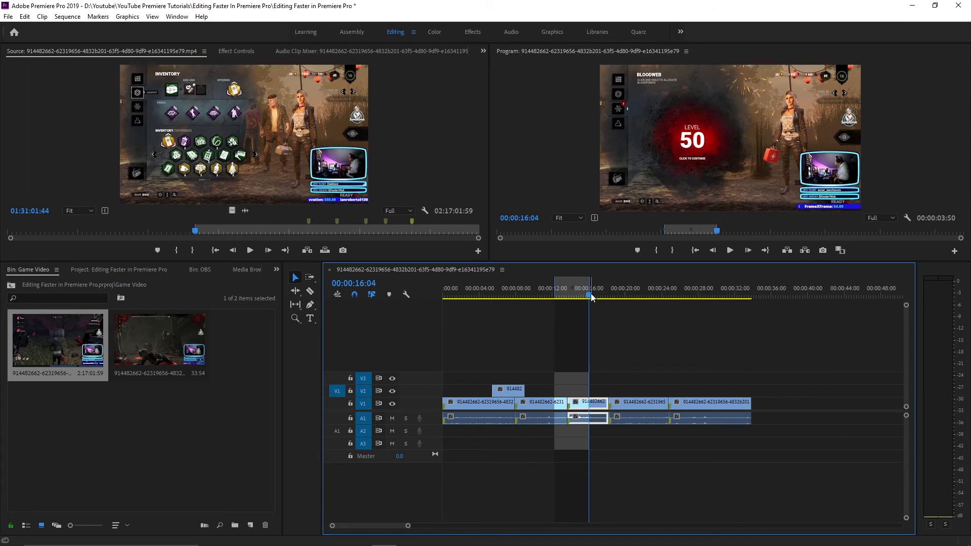
key("period")
Overwrite a third clip onto V2 between about 00:00:20:00 and 00:00:23:43, using a source in point at 00:38:10:24
left_click(626, 286)
key("i")
left_click(660, 287)
key("o")
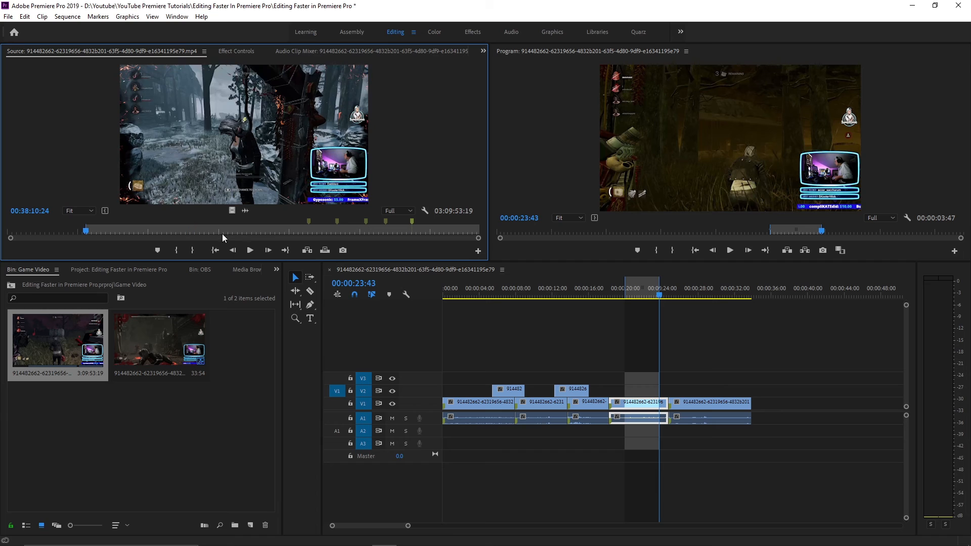
key("period")
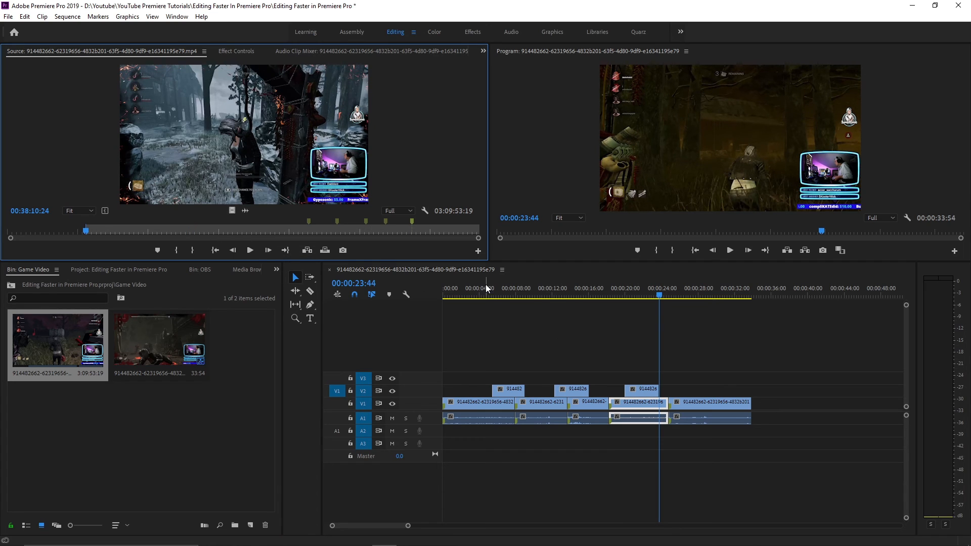
Check the second and third overlay clips on V2, and return the playhead to the sequence start
left_click(576, 298)
left_click(633, 301)
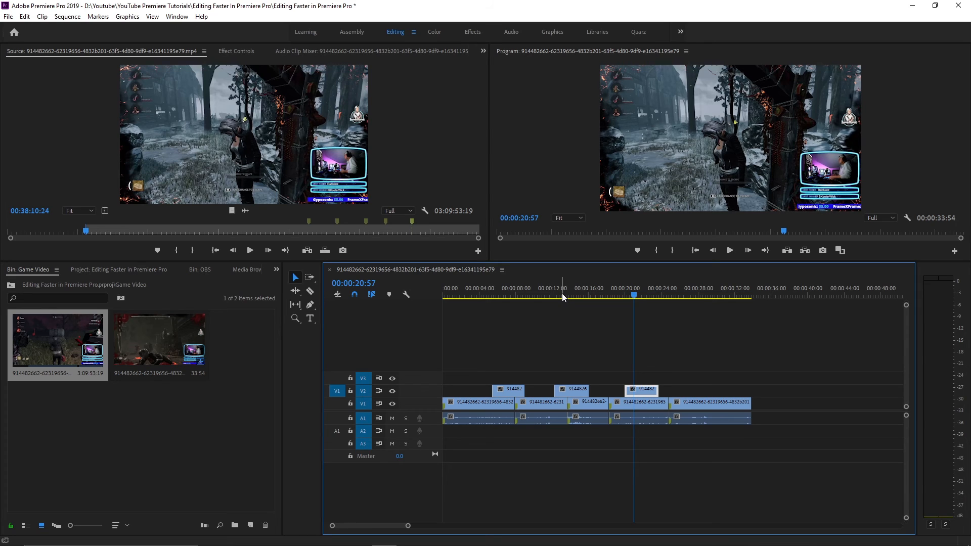
key("Home")
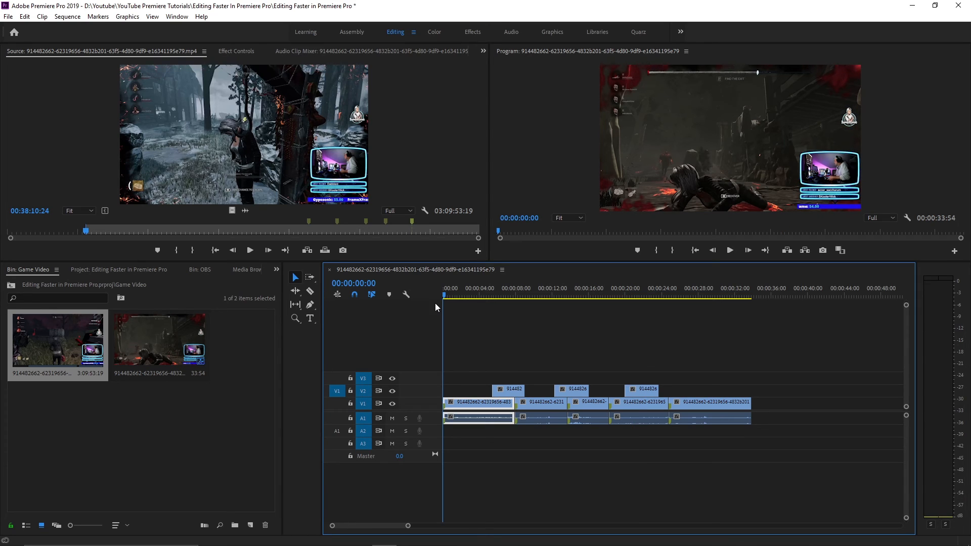